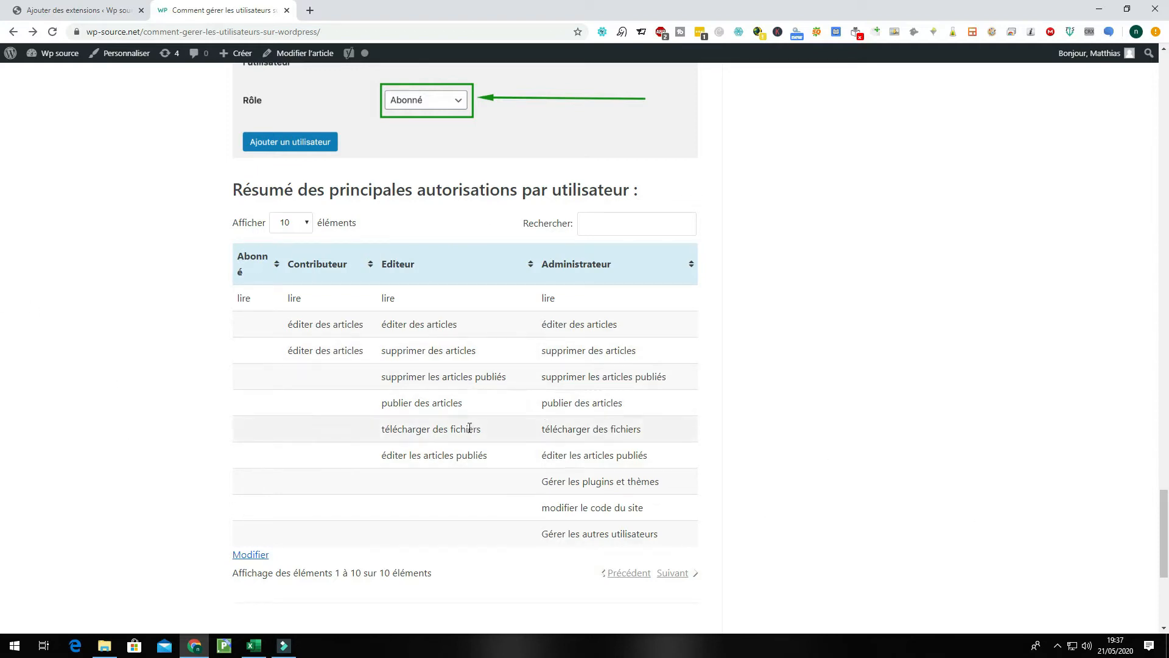
# Set the permissions summary table in the article to show 50 entries.
pyautogui.click(307, 222)
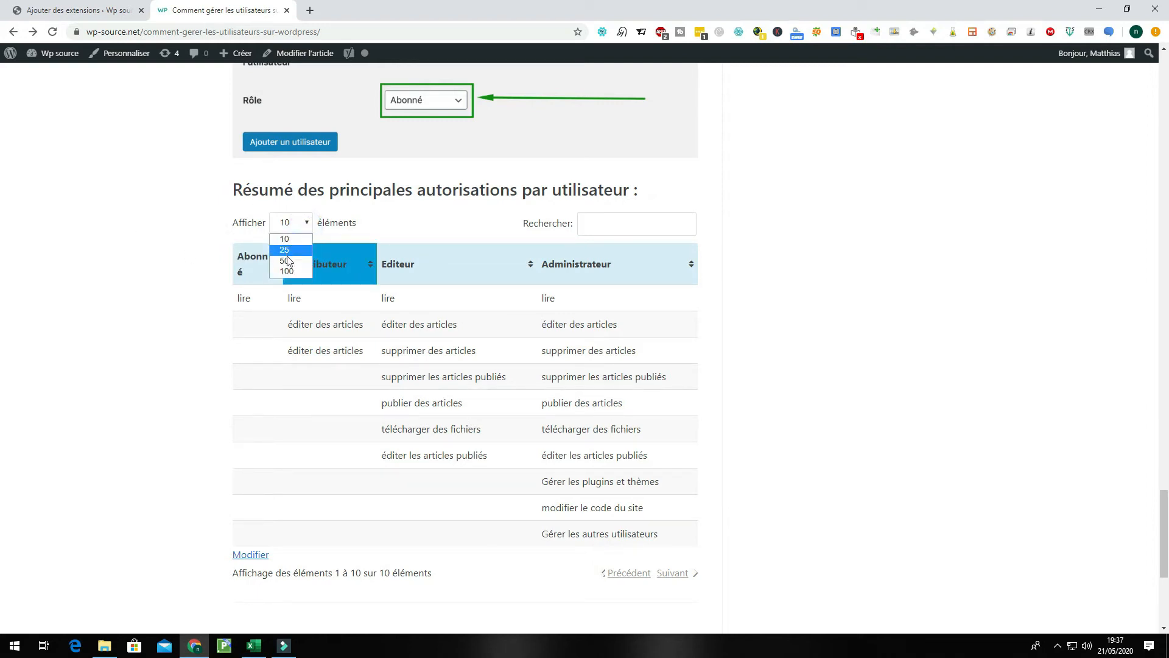
pyautogui.click(287, 261)
pyautogui.click(298, 224)
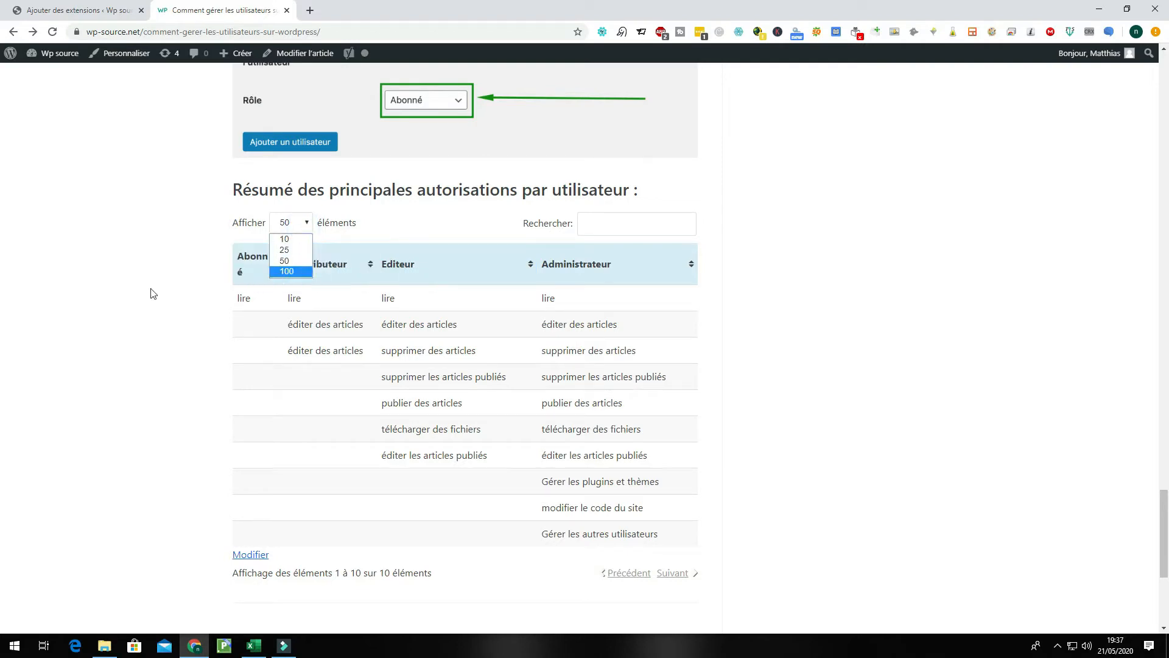
pyautogui.click(128, 310)
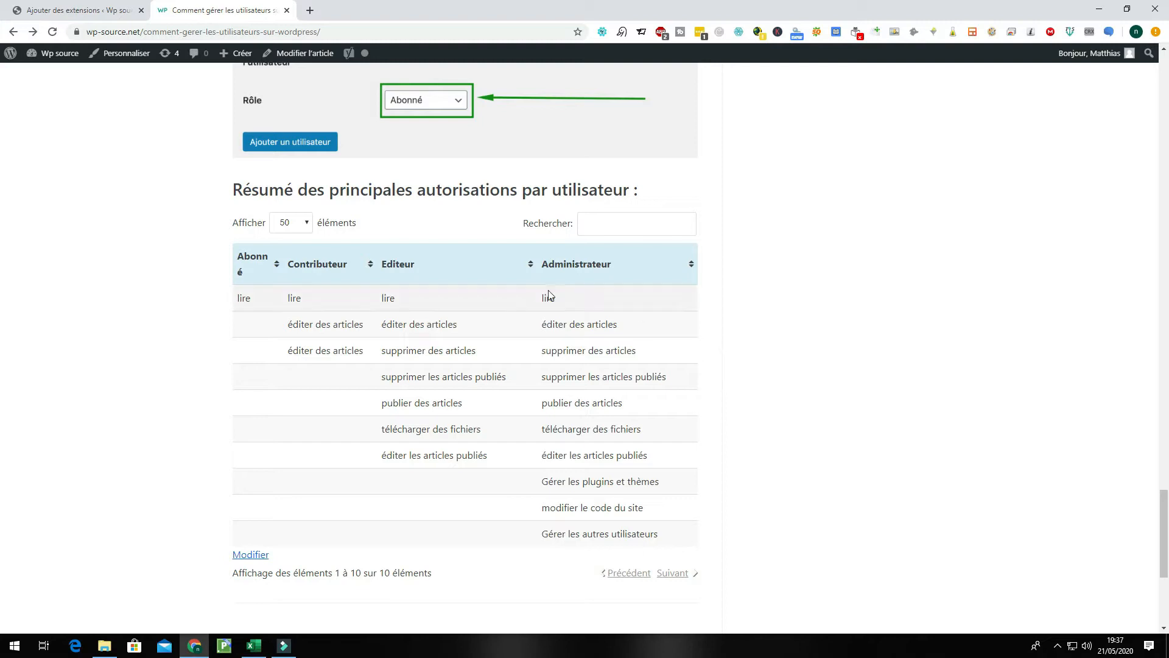
pyautogui.click(301, 220)
pyautogui.click(386, 214)
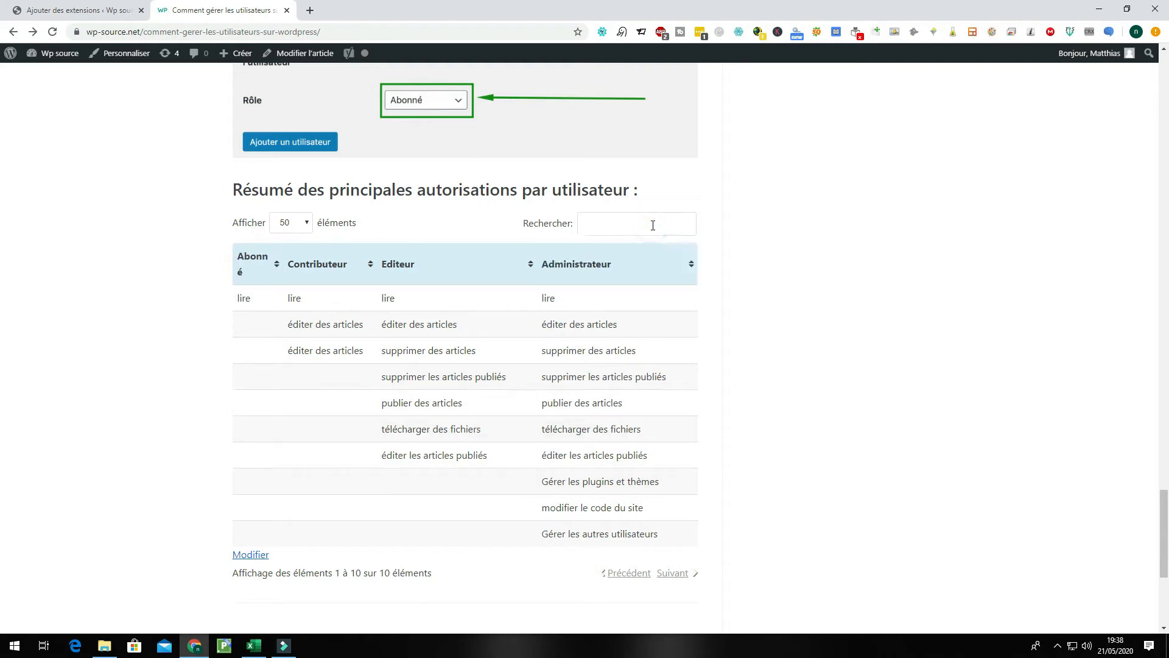
# Filter the permissions table with the search term "lire" and clear the search again.
pyautogui.write('lire')
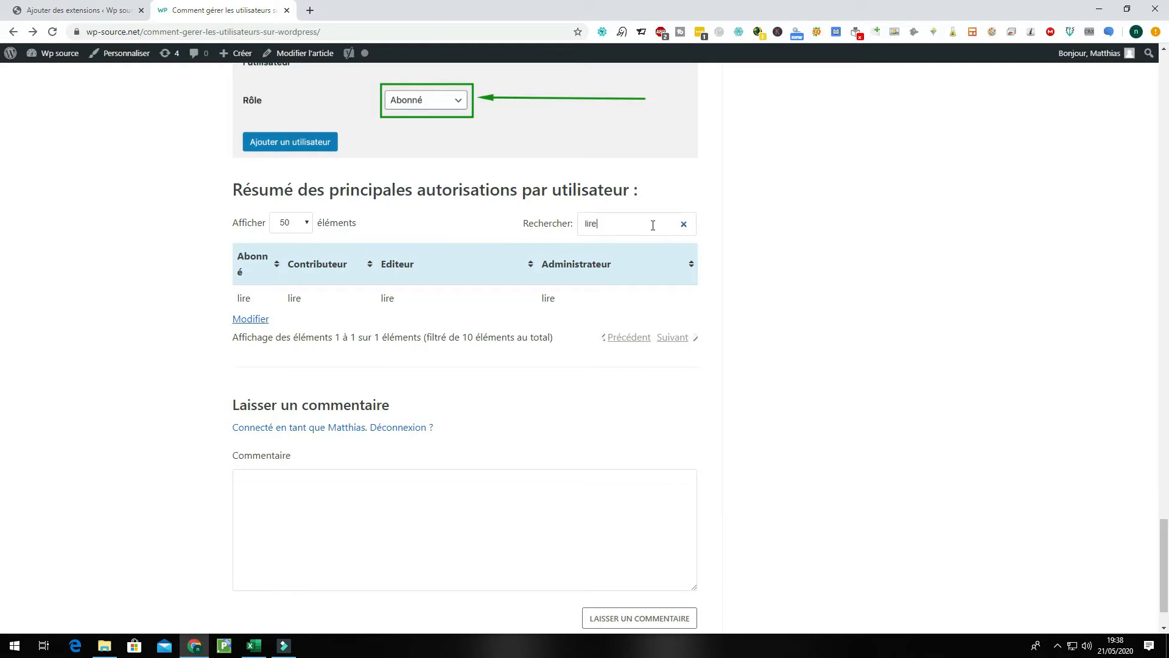
pyautogui.press('BackSpace')
pyautogui.press('BackSpace')
pyautogui.press('BackSpace')
pyautogui.press('BackSpace')
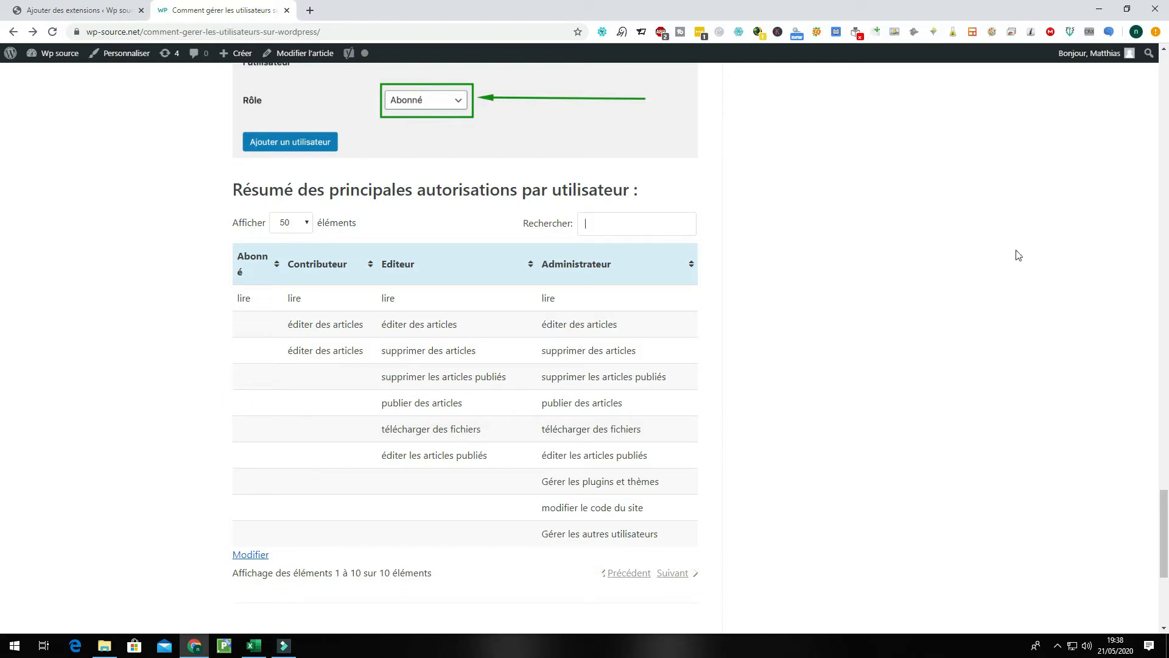
# Try the column sorting of the permissions table on Abonné and Contributeur, ending with Abonné in descending order.
pyautogui.scroll(3, 183, 556)
pyautogui.scroll(-6, 183, 556)
pyautogui.scroll(3, 182, 556)
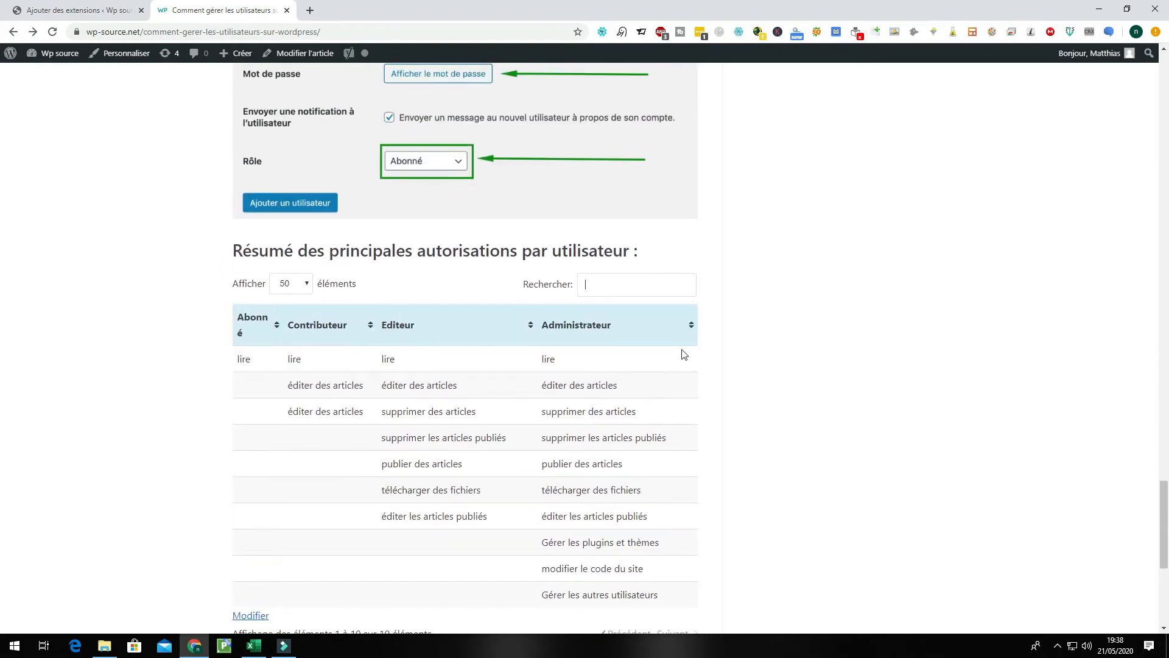
pyautogui.click(260, 327)
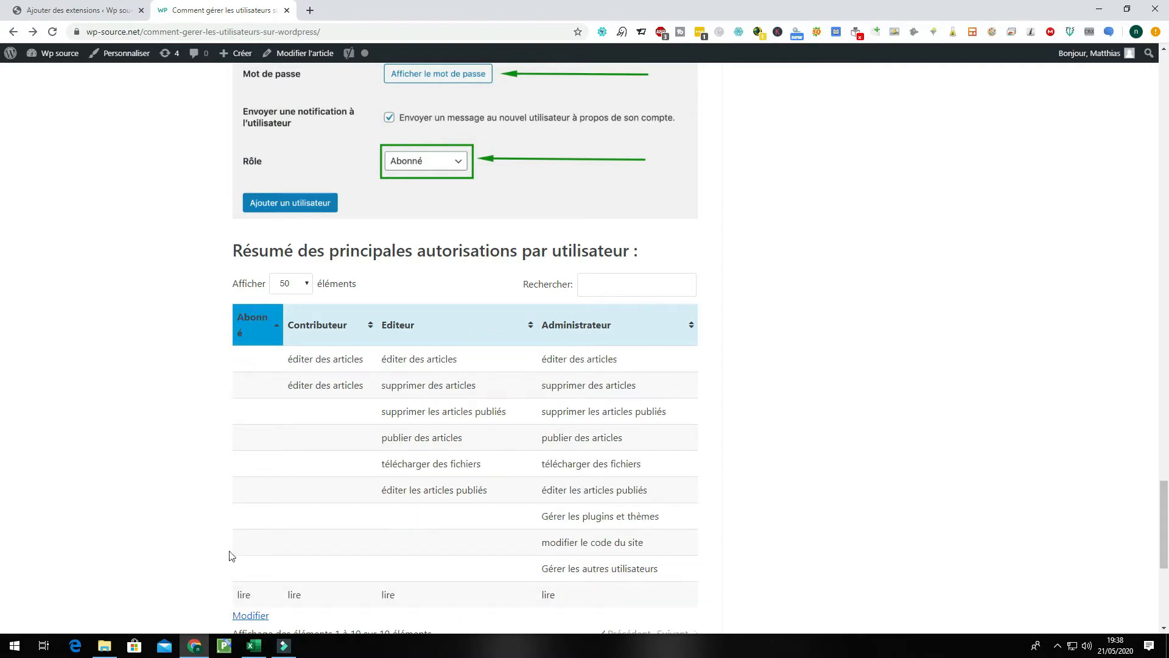
pyautogui.click(270, 332)
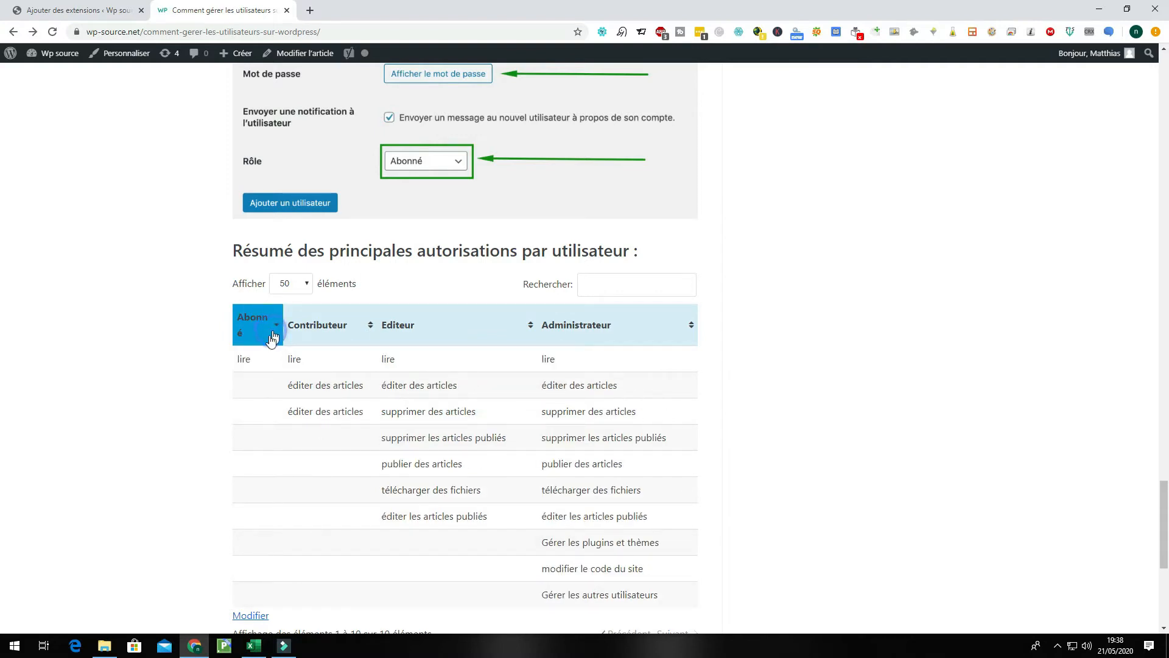
pyautogui.click(353, 325)
pyautogui.click(355, 323)
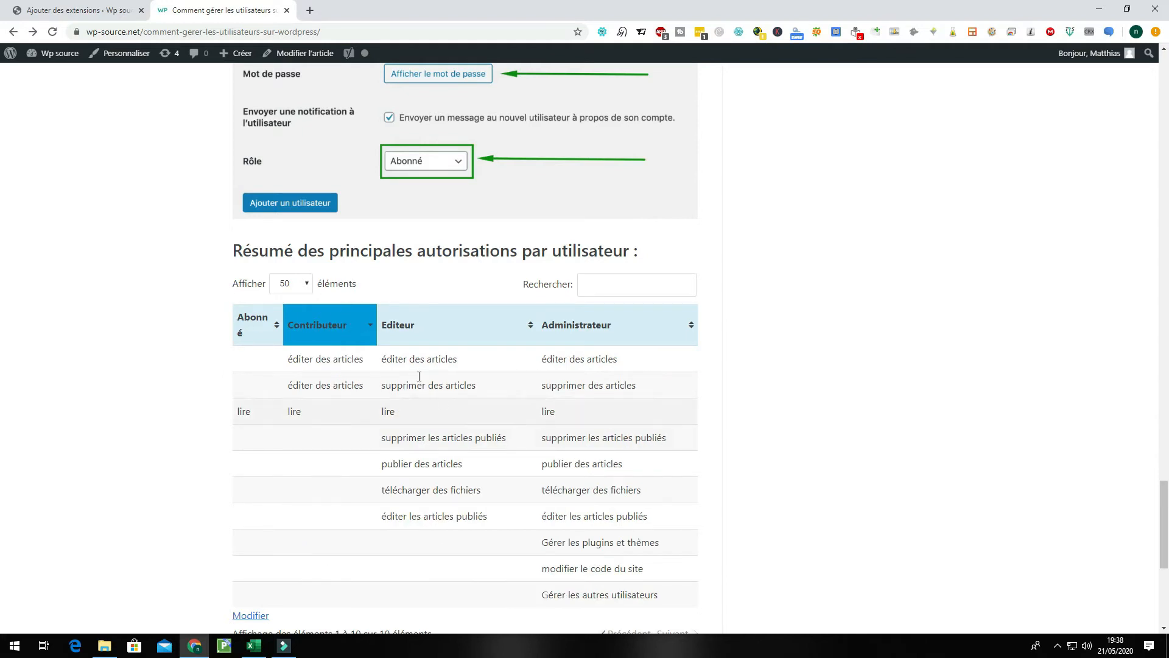
pyautogui.click(263, 329)
pyautogui.click(256, 339)
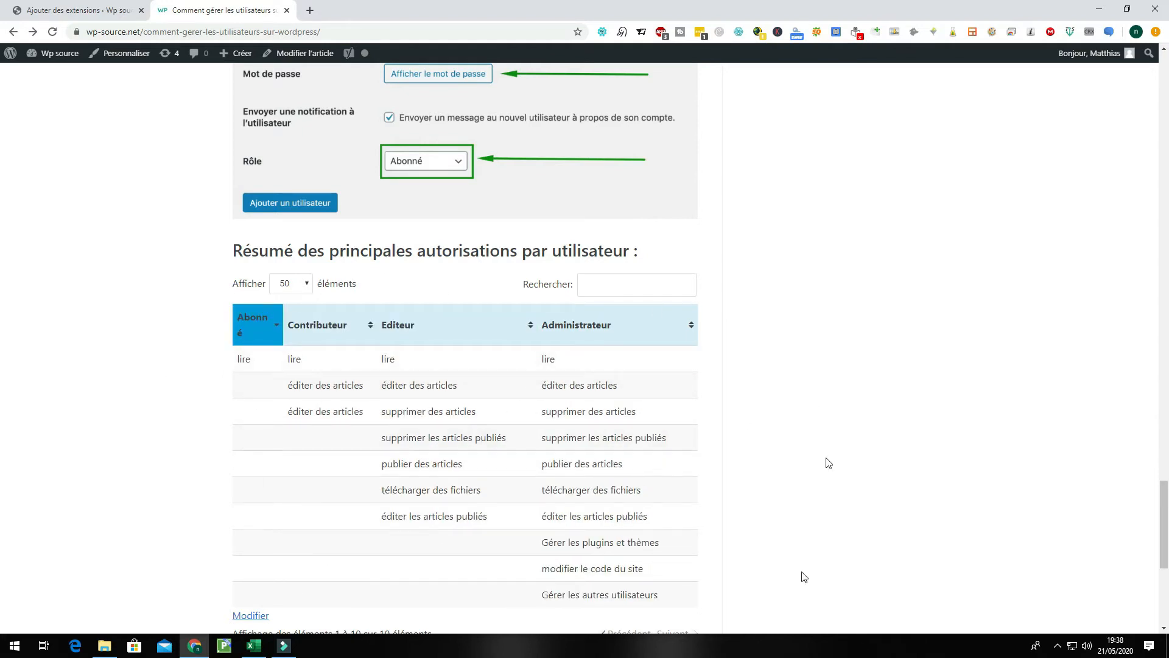
pyautogui.scroll(-2, 707, 441)
pyautogui.scroll(2, 703, 443)
# Go back to the WordPress admin and open the "utilisateurs Wordpress" table from the TablePress table list for editing.
pyautogui.click(121, 5)
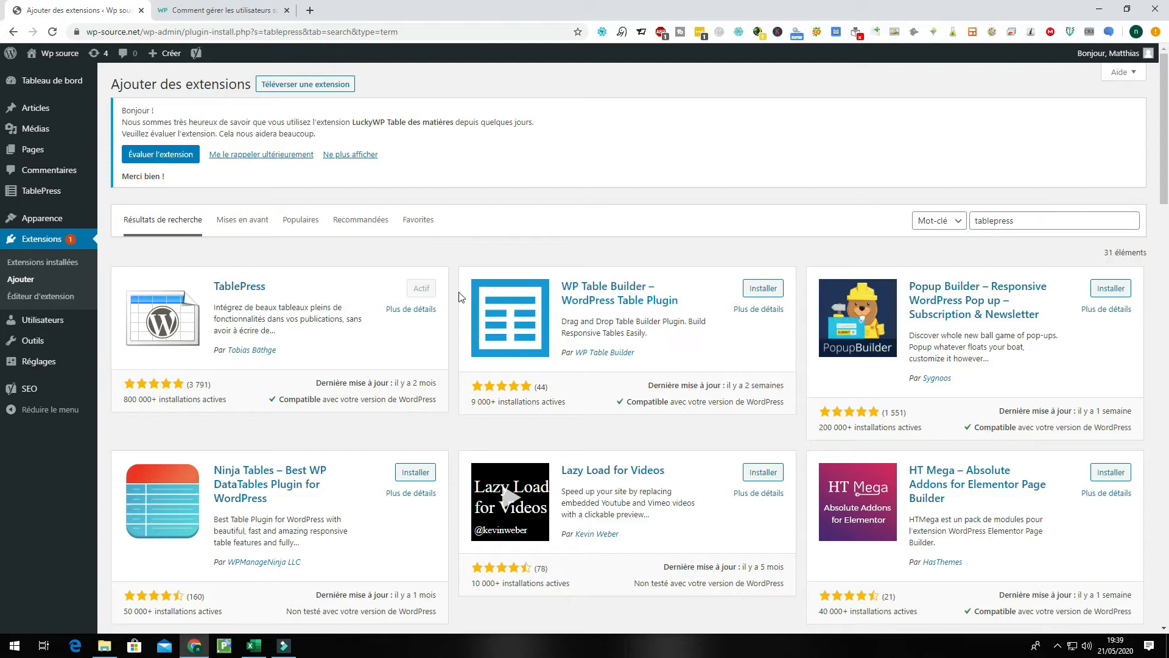
pyautogui.scroll(-1, 469, 478)
pyautogui.scroll(1, 469, 478)
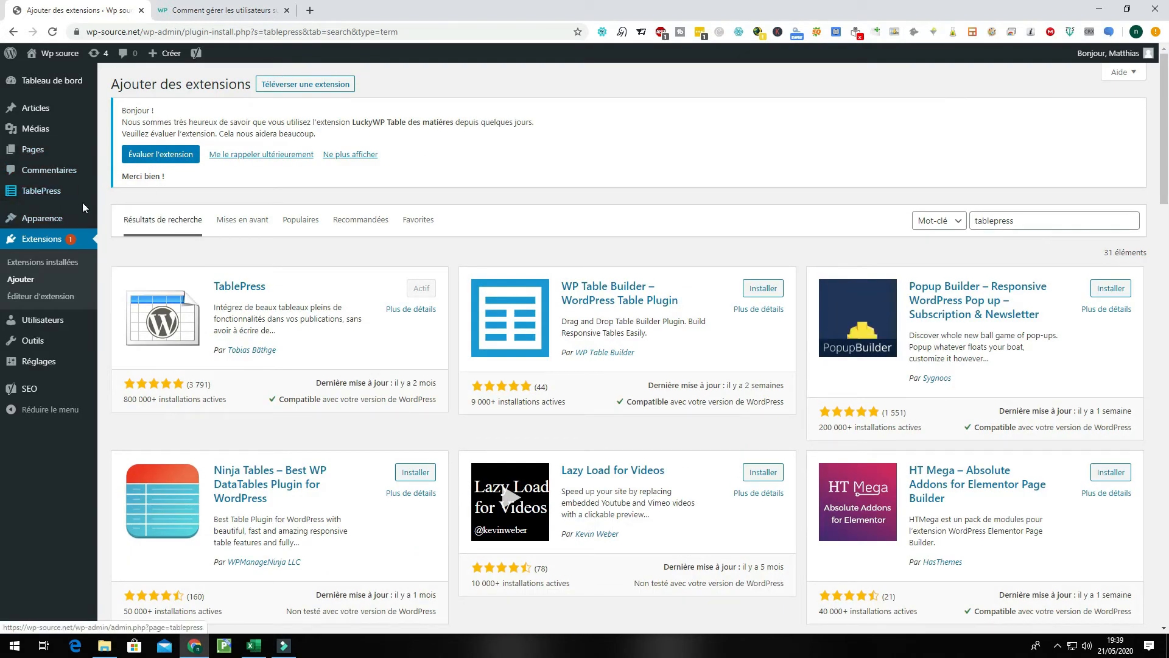
pyautogui.moveTo(40, 198)
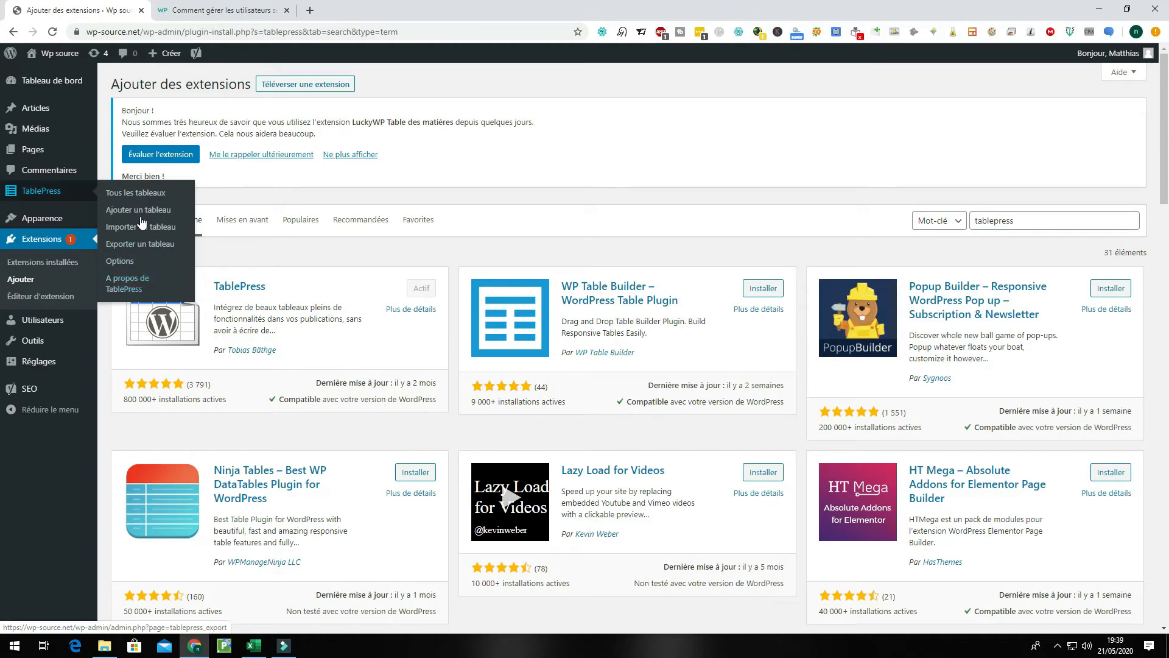
pyautogui.click(135, 193)
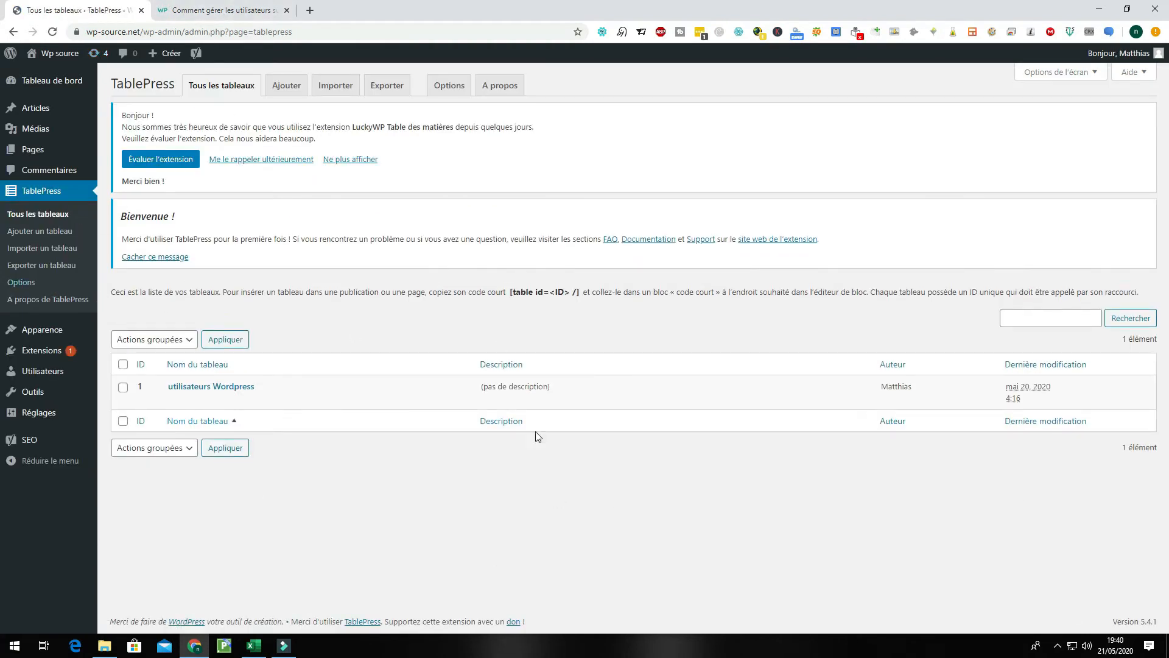
pyautogui.click(227, 384)
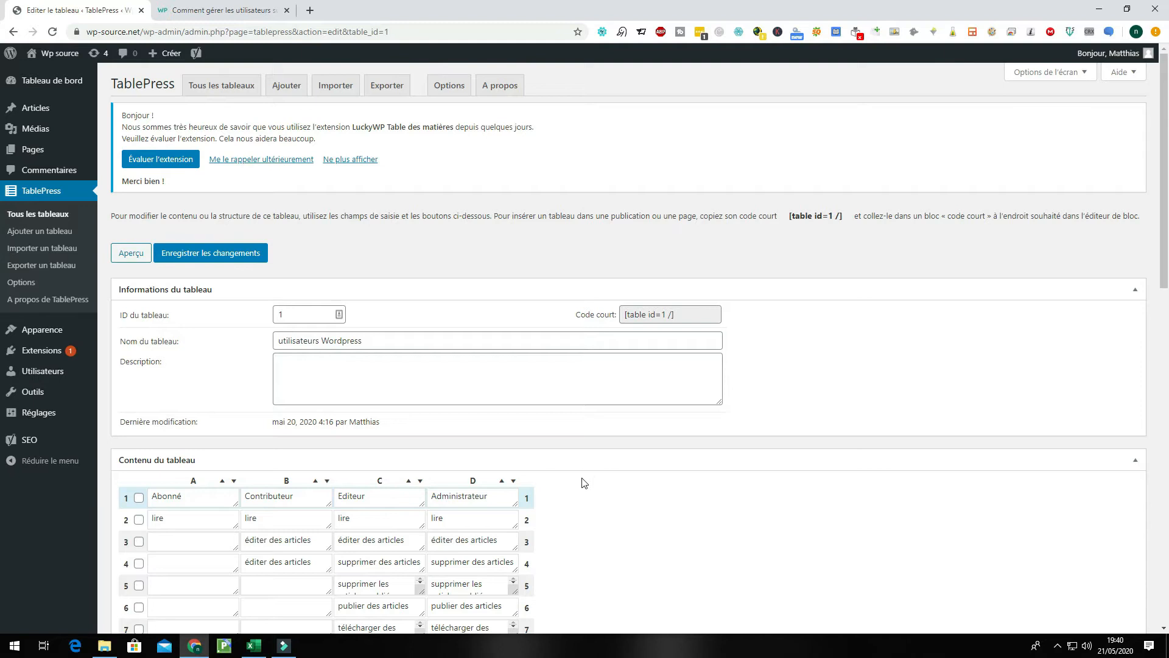
# Examine the cell contents and display options of the "utilisateurs Wordpress" table and compare them with the published article.
pyautogui.scroll(-3, 586, 478)
pyautogui.scroll(-3, 579, 480)
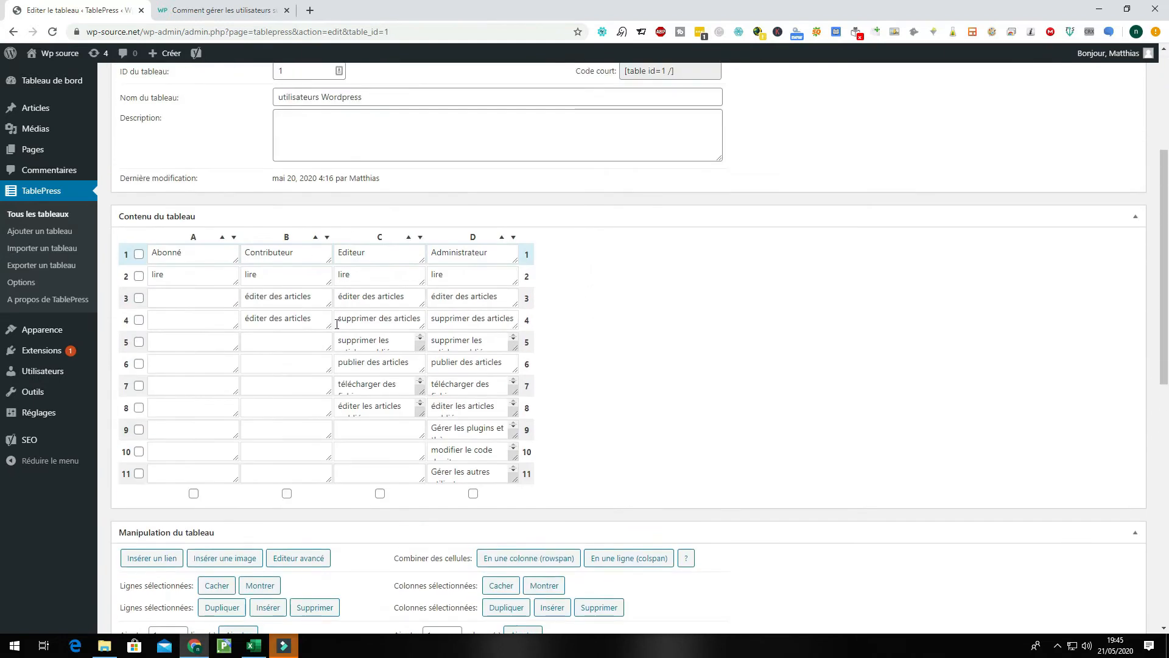
pyautogui.click(199, 301)
pyautogui.click(209, 339)
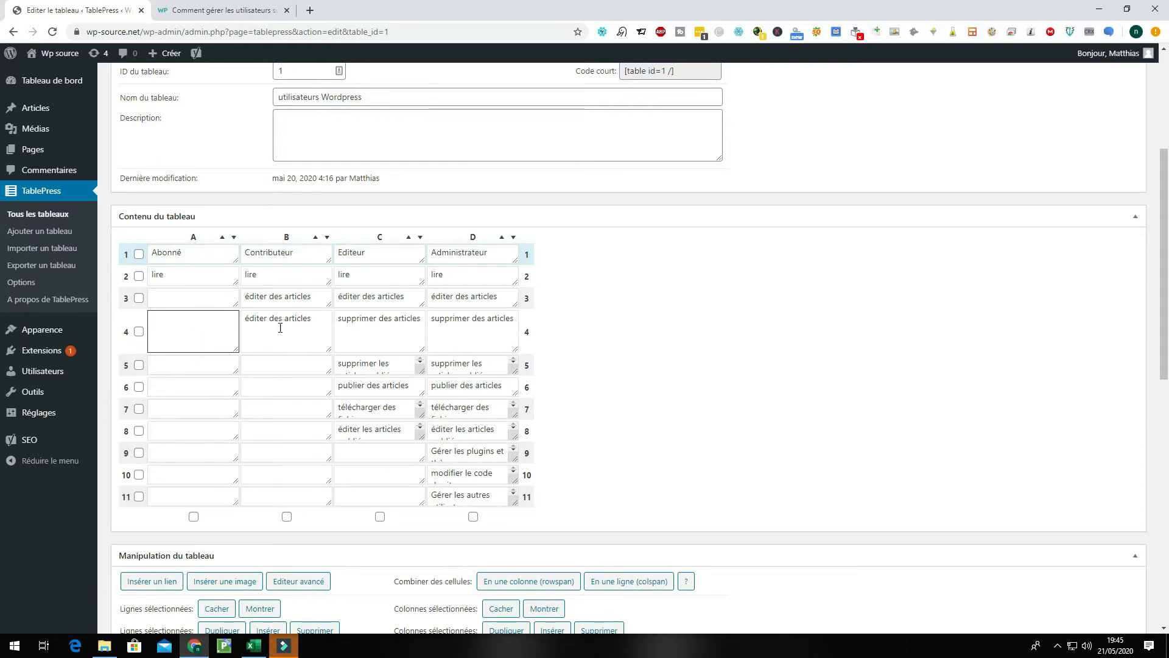
pyautogui.hotkey('ctrl', 'Tab')
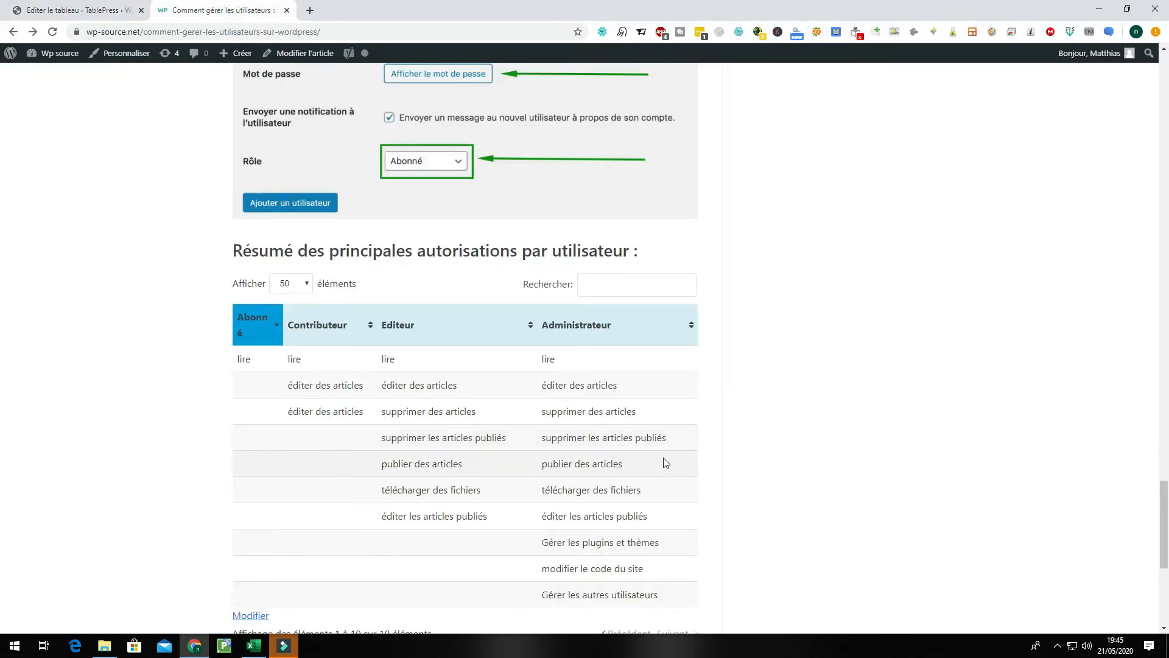
pyautogui.click(82, 16)
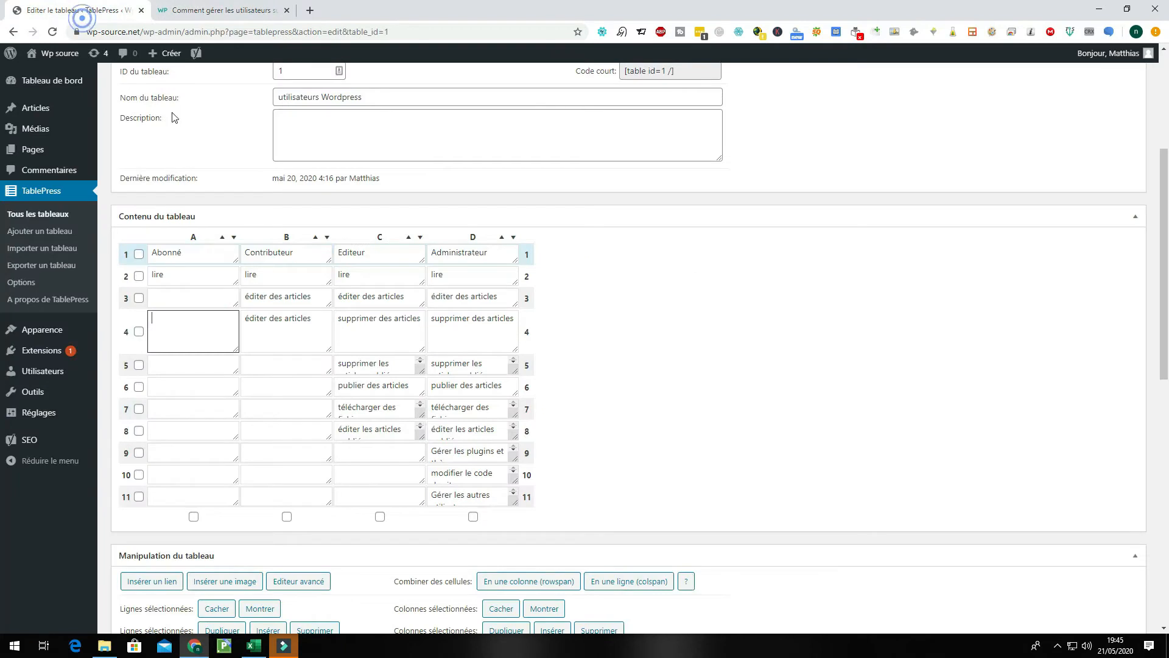
pyautogui.click(174, 280)
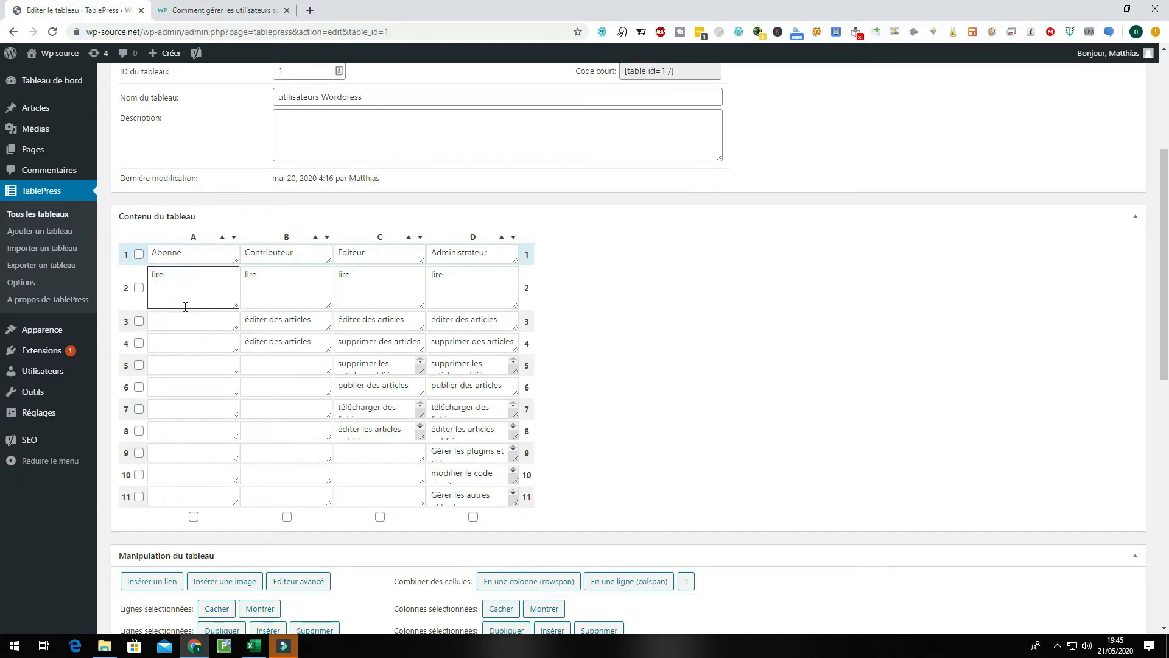
pyautogui.scroll(2, 463, 499)
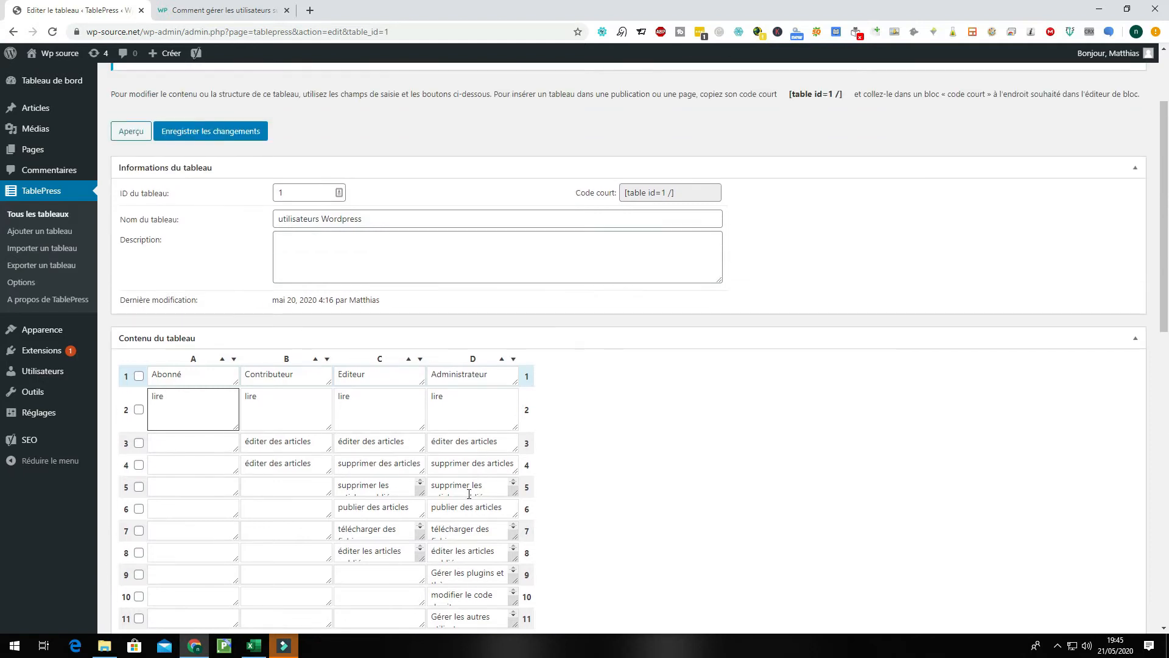
pyautogui.scroll(-11, 426, 538)
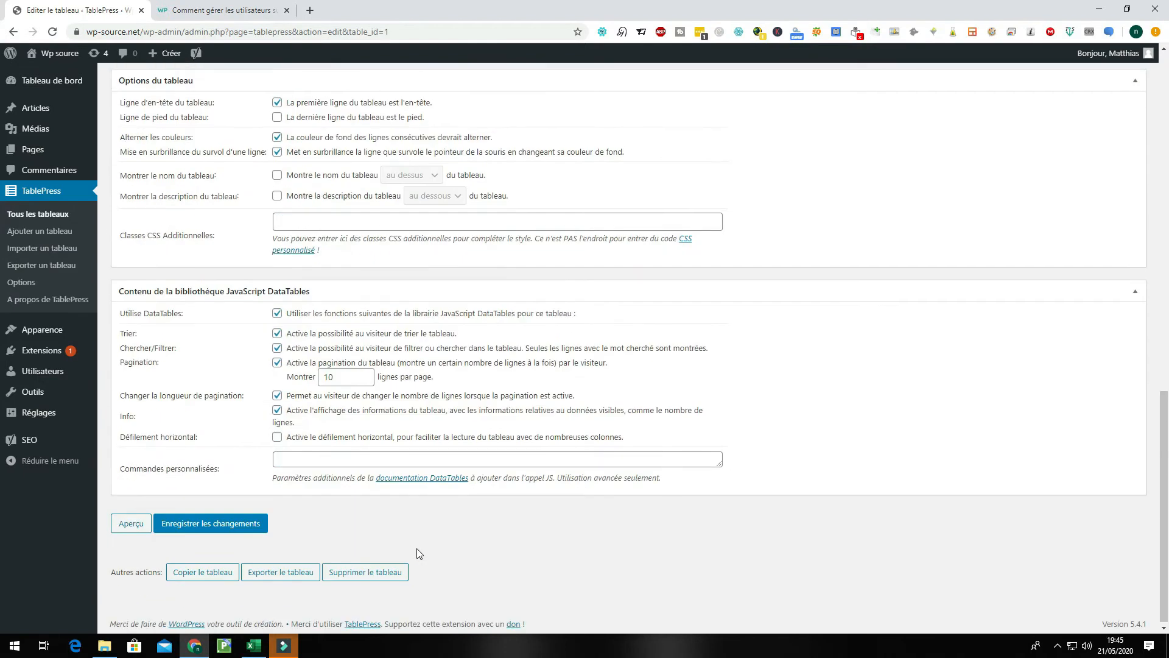
pyautogui.scroll(8, 359, 542)
pyautogui.scroll(6, 357, 548)
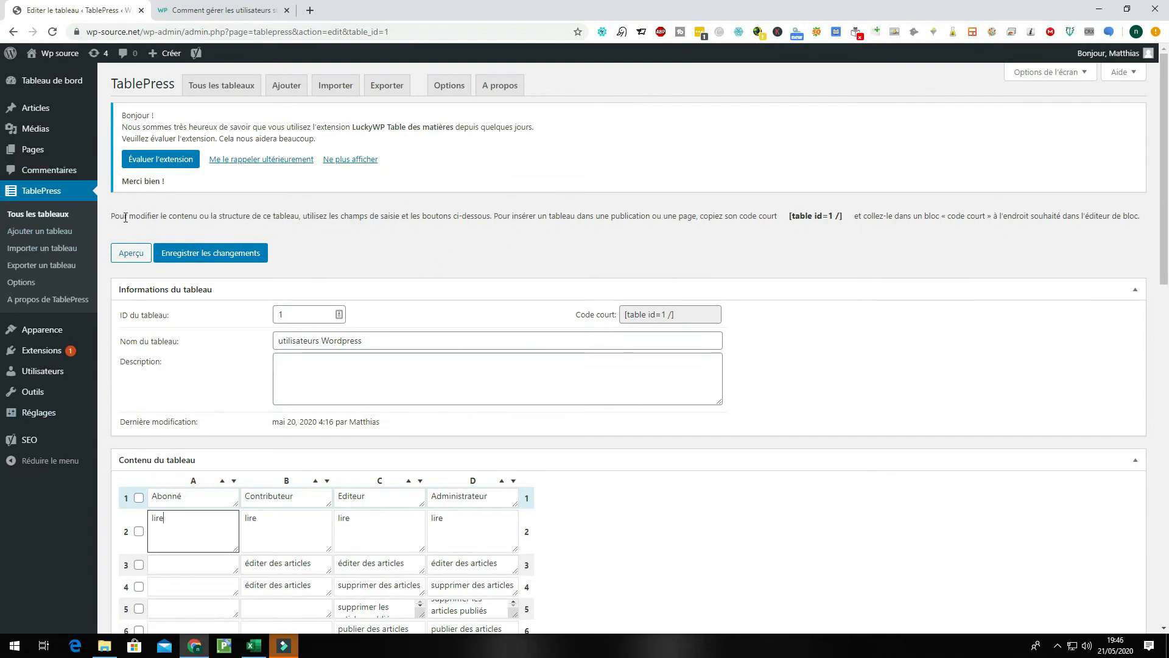
# Create a new TablePress table named "2" with 5 rows and 5 columns.
pyautogui.click(63, 233)
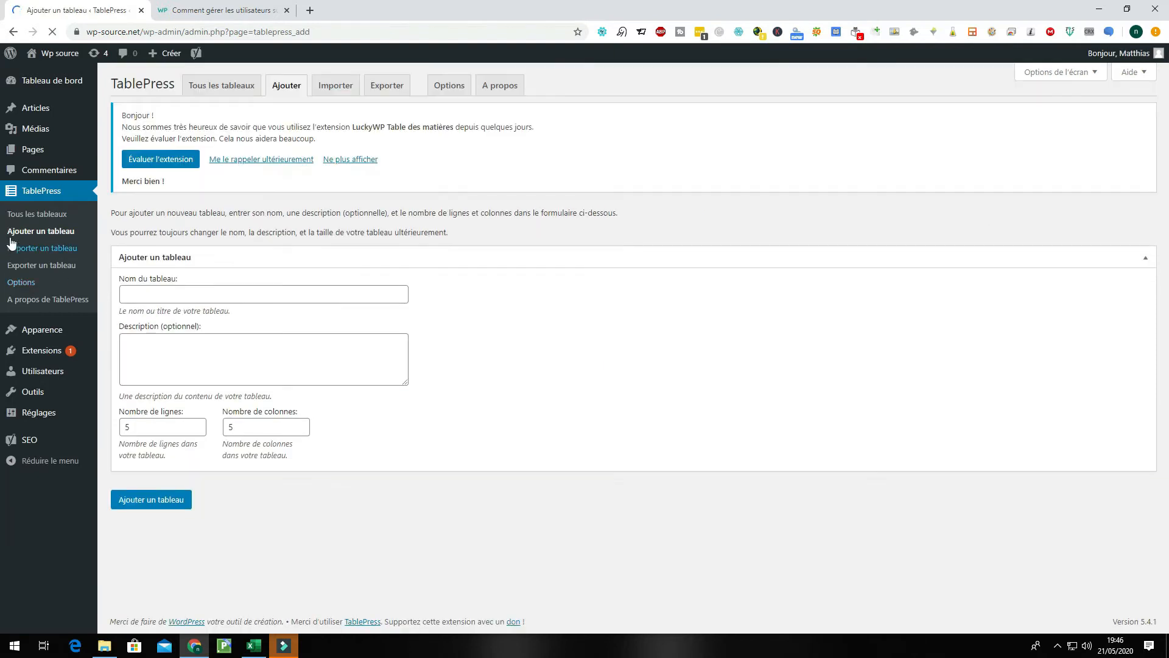
pyautogui.click(210, 300)
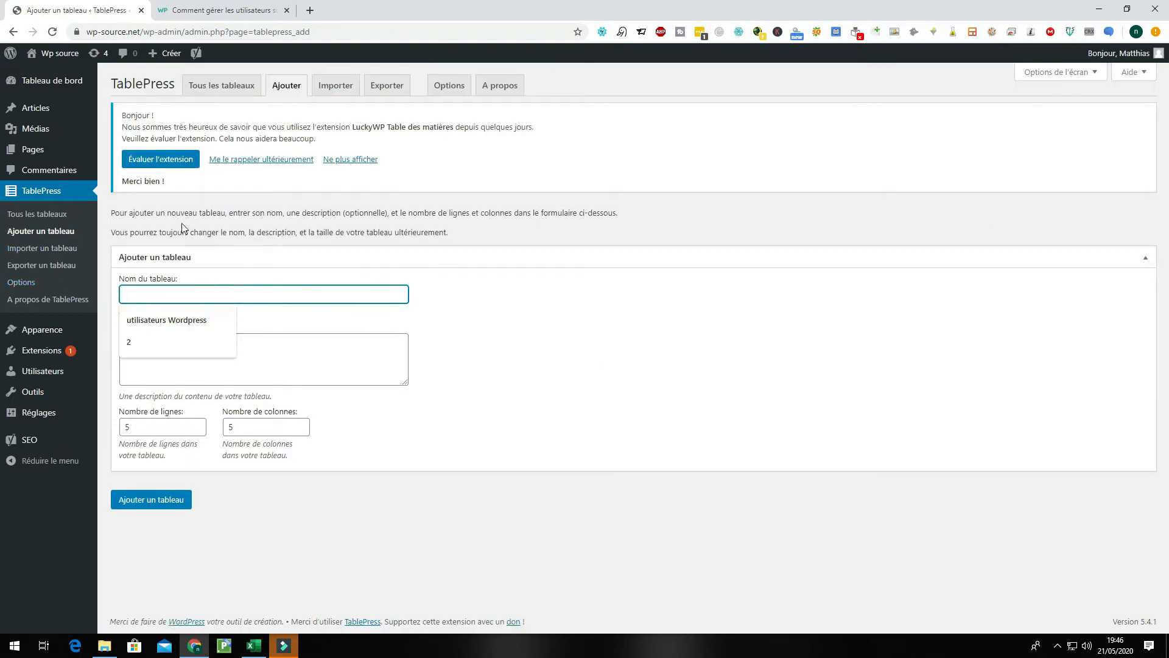
pyautogui.write('2')
pyautogui.click(515, 345)
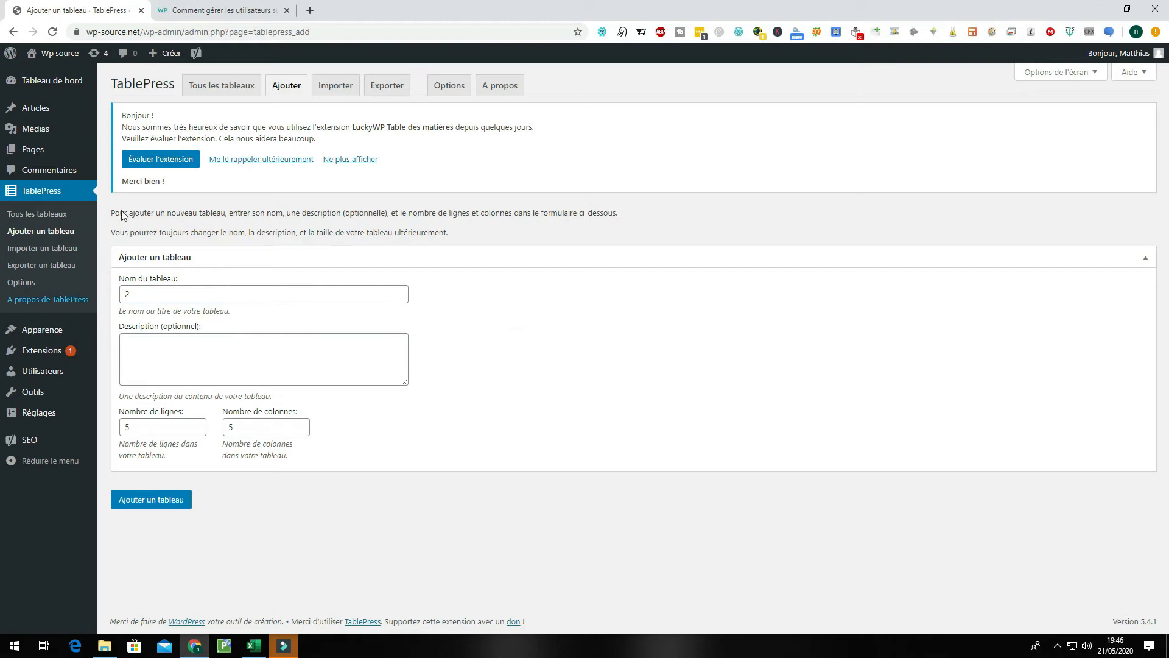
pyautogui.click(129, 429)
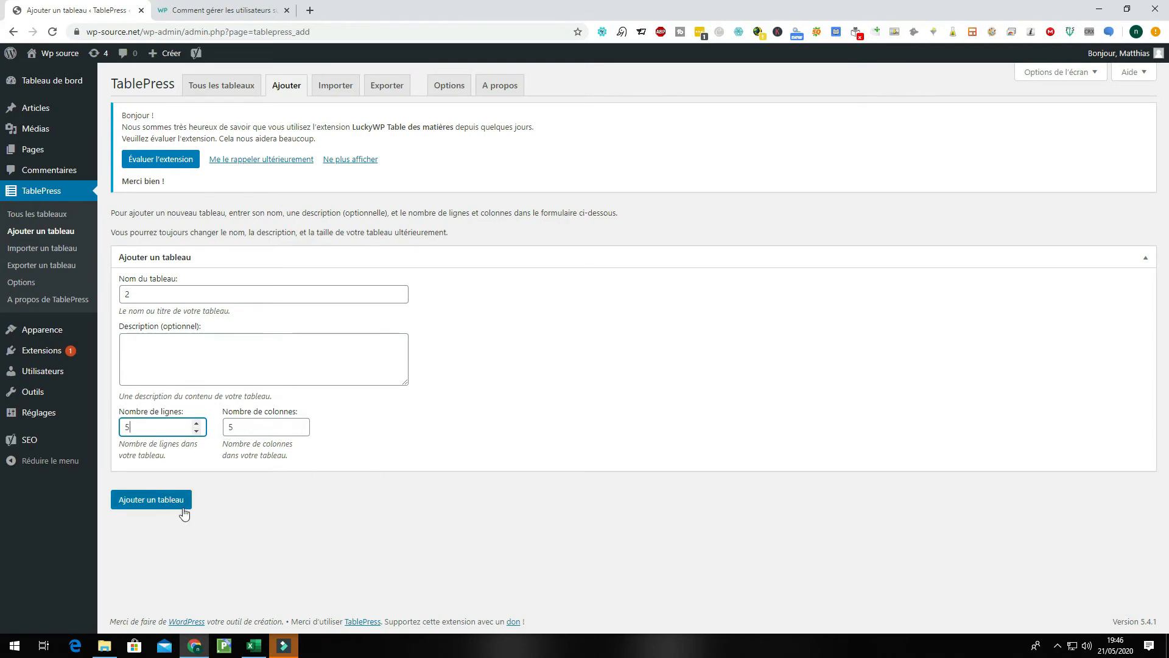
pyautogui.click(149, 499)
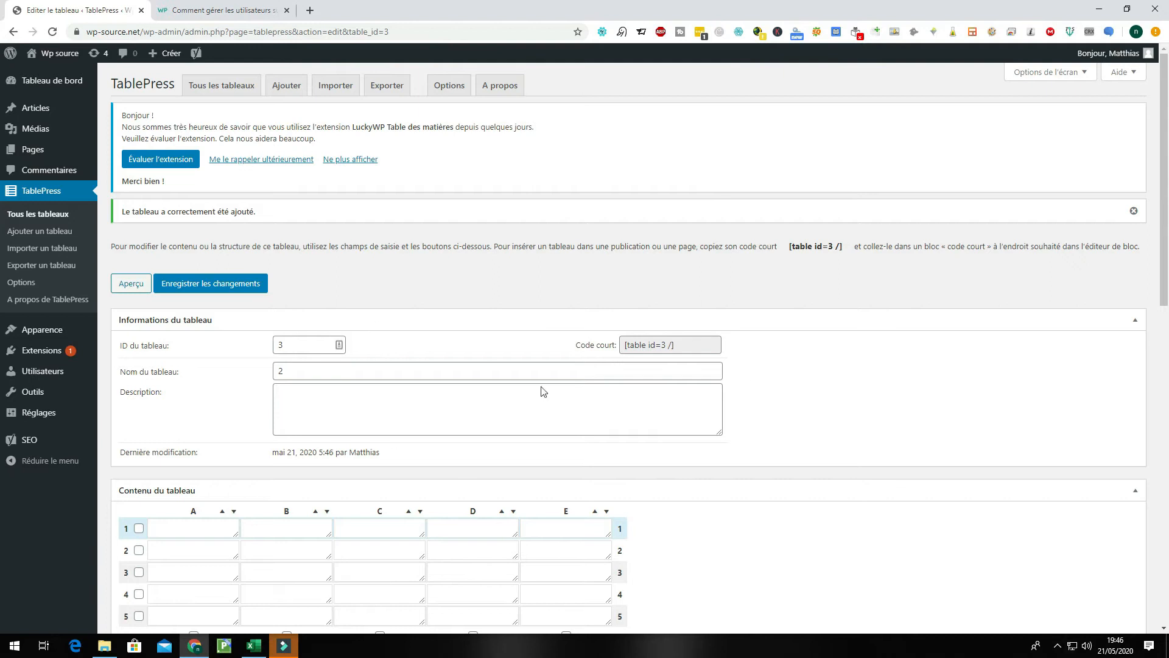
# Fill the first row of the new table with 1, 2, 3, 4 and 5 across columns A to E.
pyautogui.scroll(-9, 282, 481)
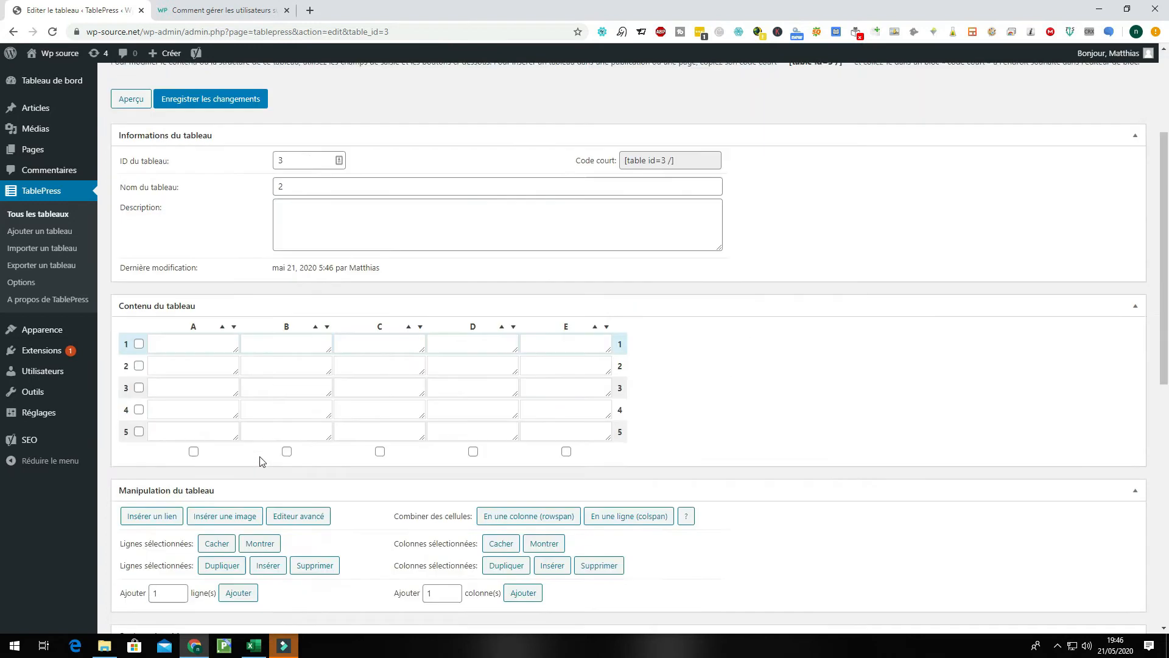
pyautogui.scroll(7, 259, 483)
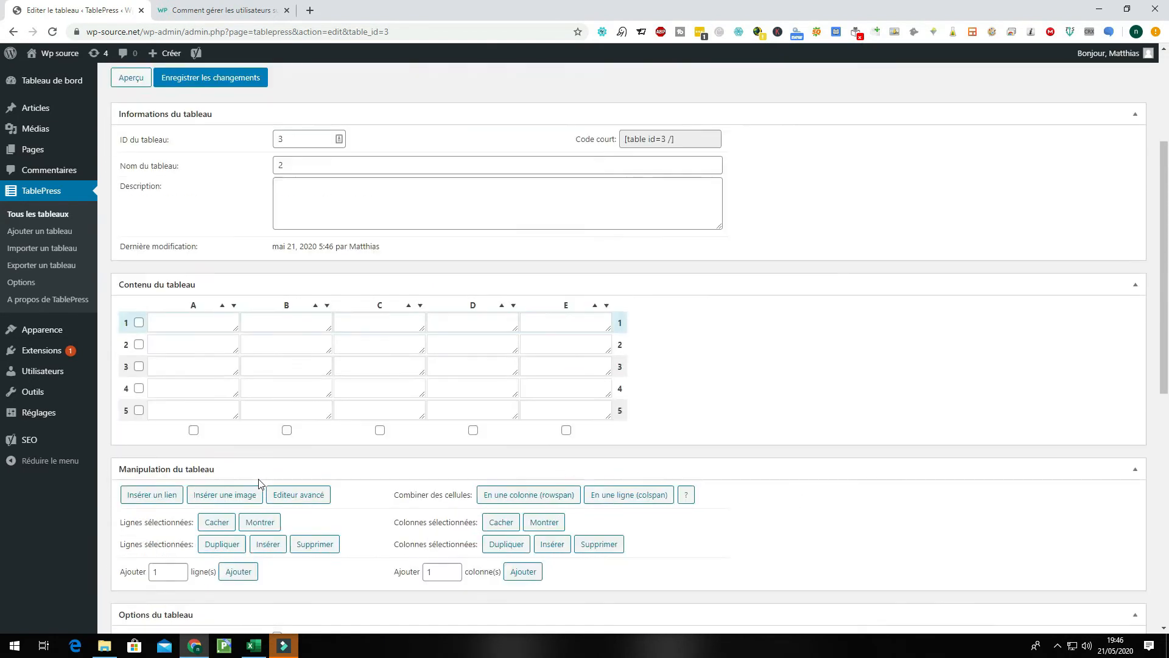
pyautogui.click(203, 409)
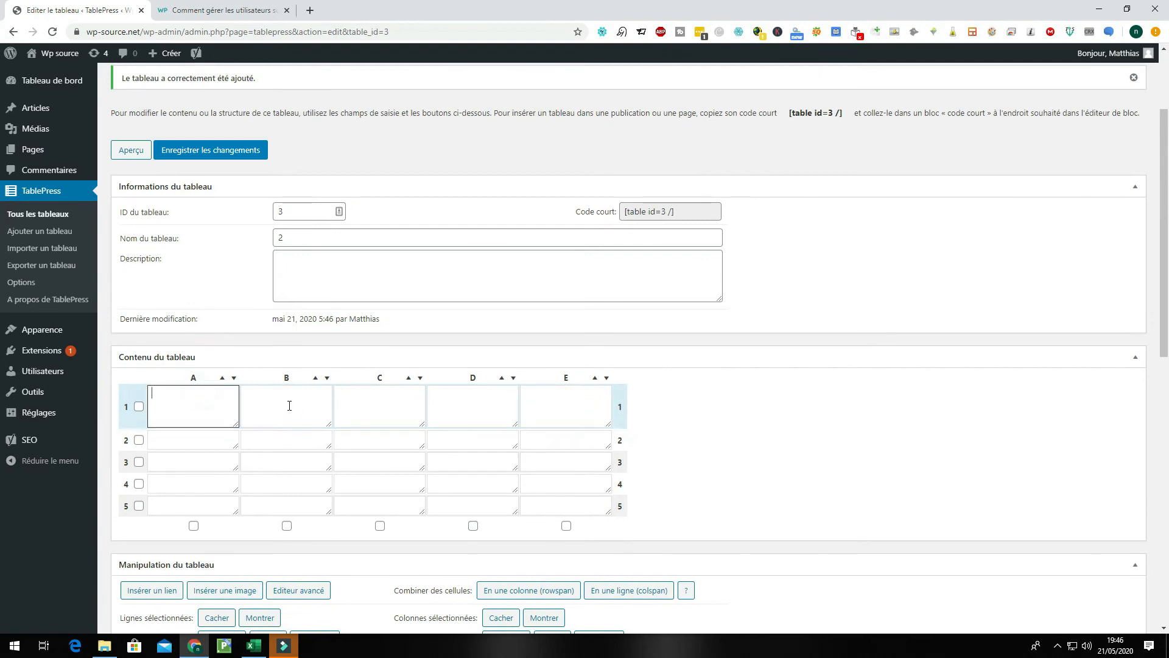
pyautogui.click(271, 408)
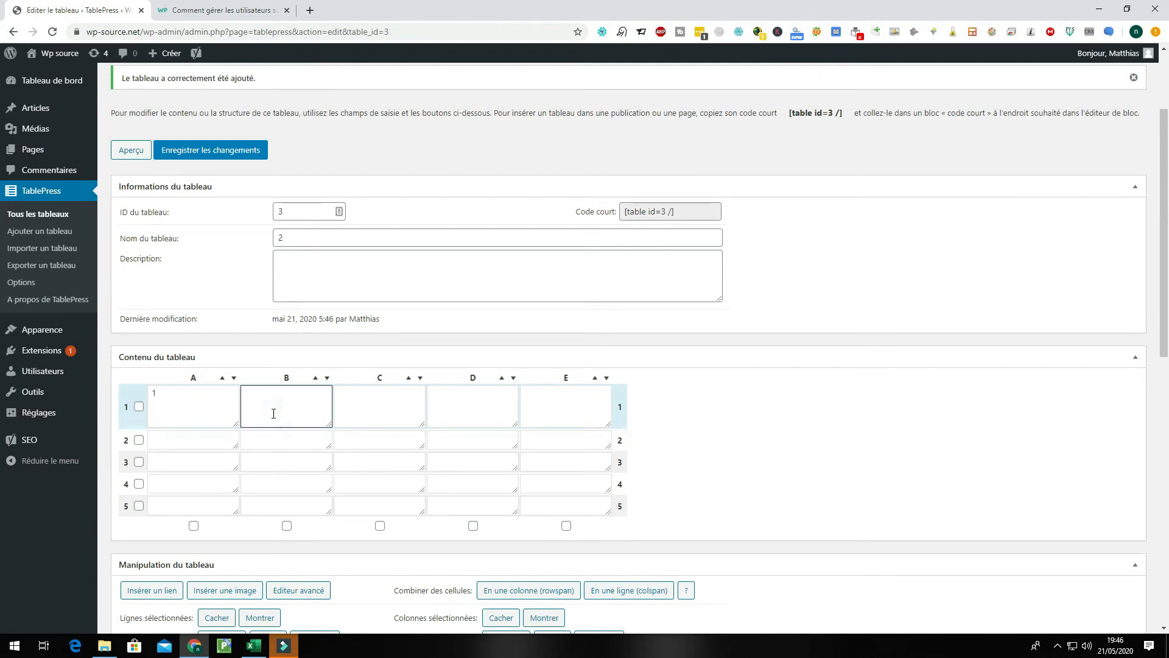
pyautogui.click(413, 414)
pyautogui.write('3')
pyautogui.click(456, 408)
pyautogui.write('4')
pyautogui.click(543, 404)
pyautogui.click(718, 445)
# Enter "oui" in row 2 of column C.
pyautogui.click(378, 442)
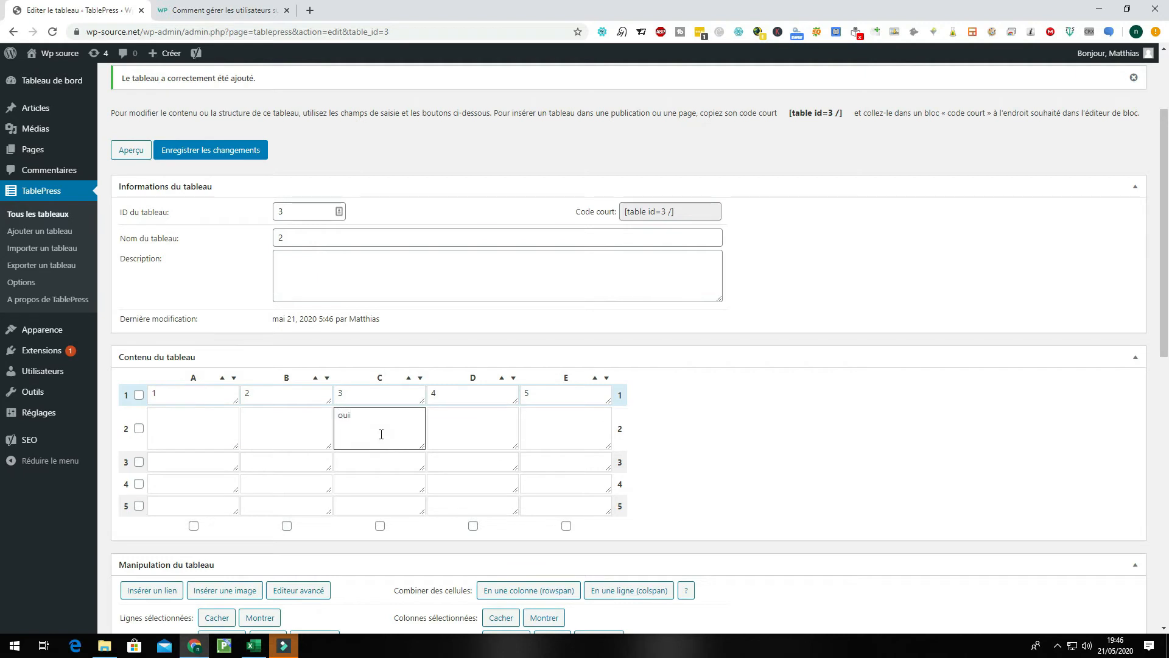
pyautogui.click(639, 507)
pyautogui.scroll(-1, 255, 538)
pyautogui.scroll(-3, 401, 548)
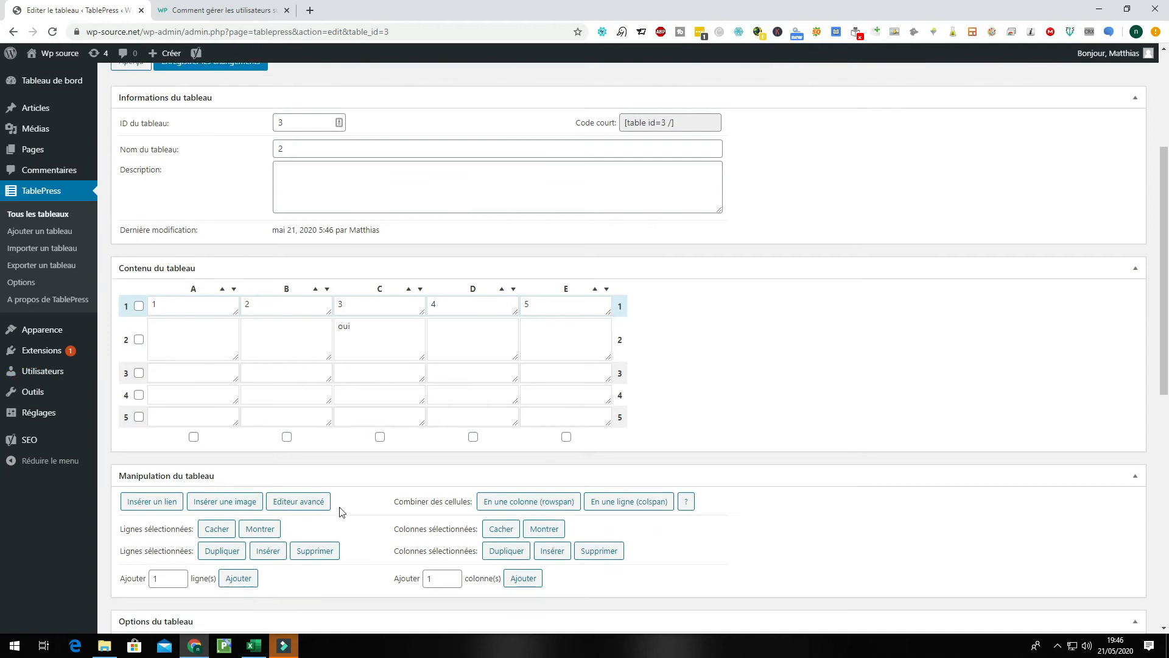
# Try the option that makes the table's last row its footer, switching it on and back off.
pyautogui.scroll(-2, 402, 548)
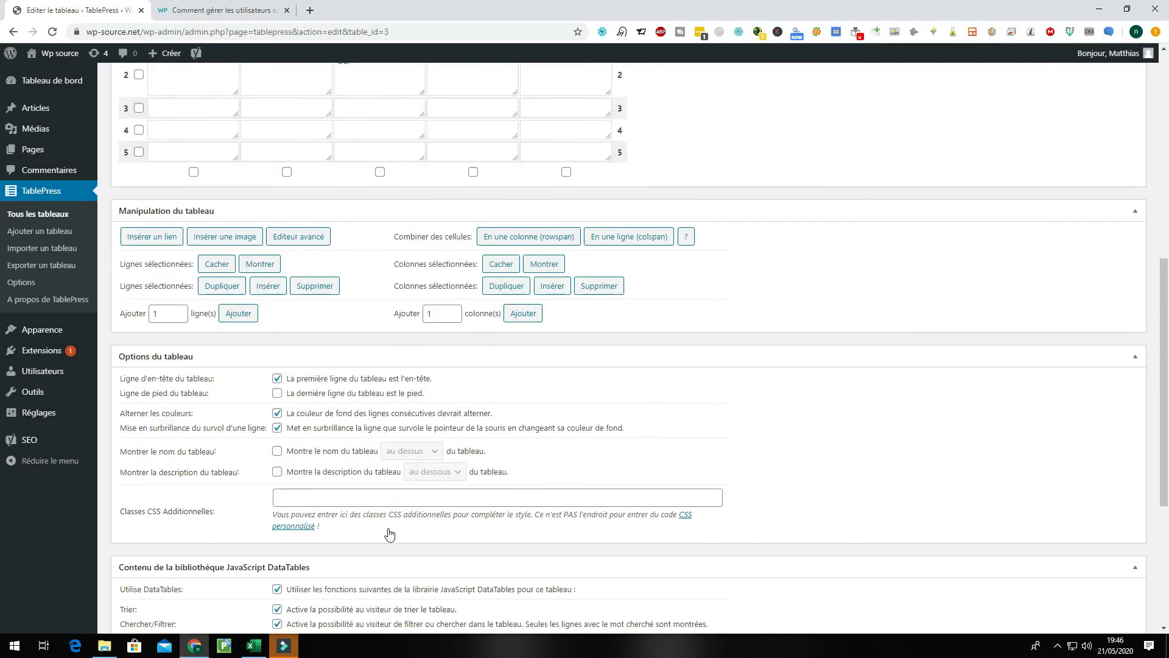
pyautogui.scroll(-3, 308, 447)
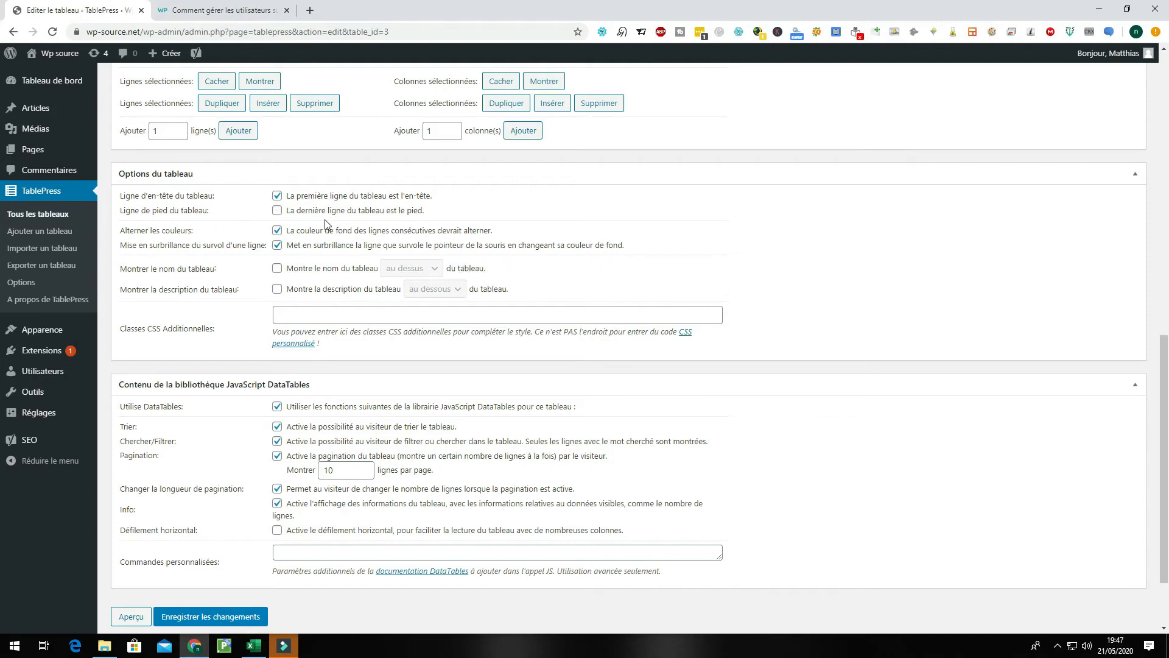
pyautogui.click(304, 214)
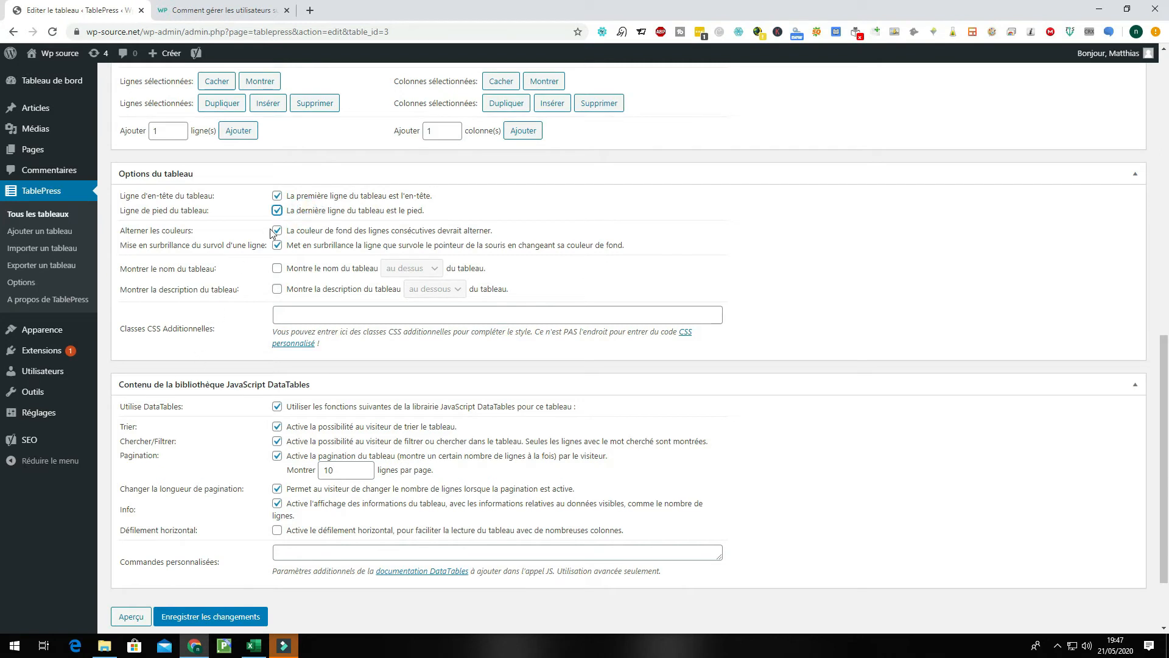
pyautogui.click(300, 210)
pyautogui.click(216, 221)
# Examine the new table's contents, display options and DataTables settings, and compare them with the table in the published article.
pyautogui.scroll(15, 243, 360)
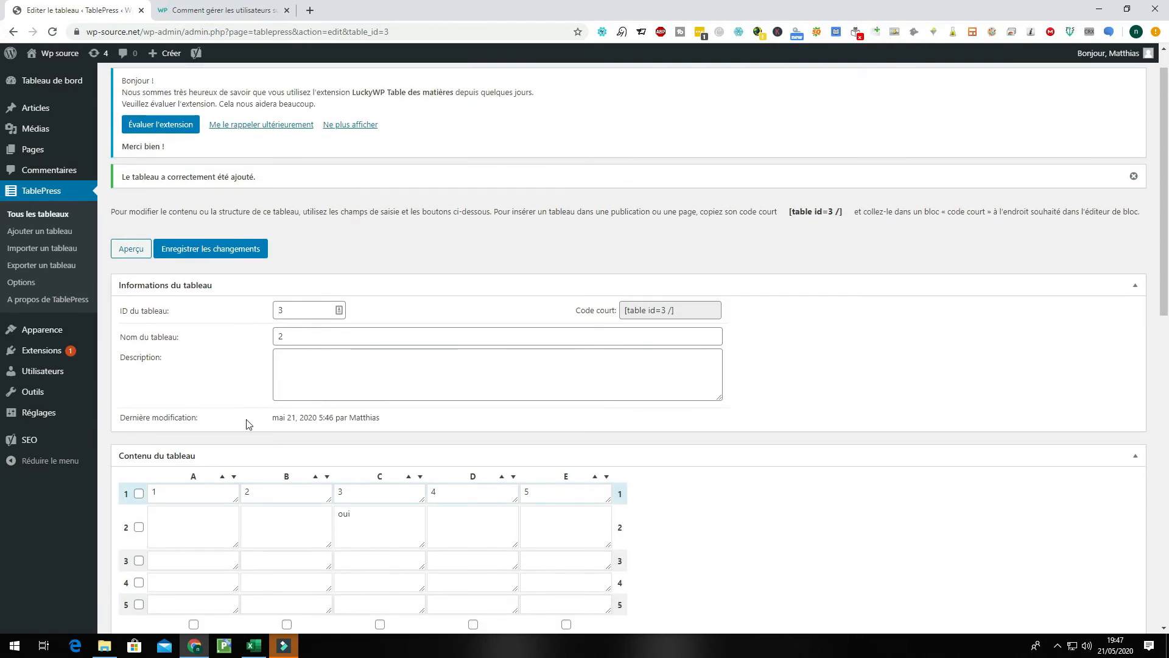
pyautogui.scroll(1, 237, 432)
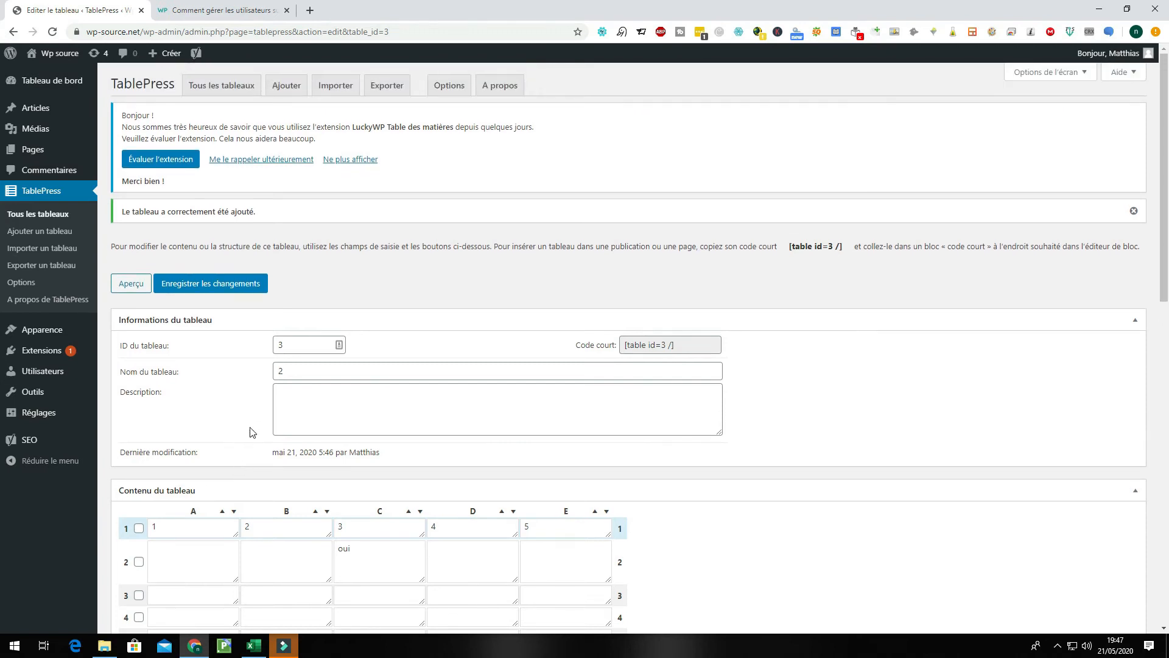
pyautogui.scroll(-7, 244, 427)
pyautogui.scroll(-3, 246, 422)
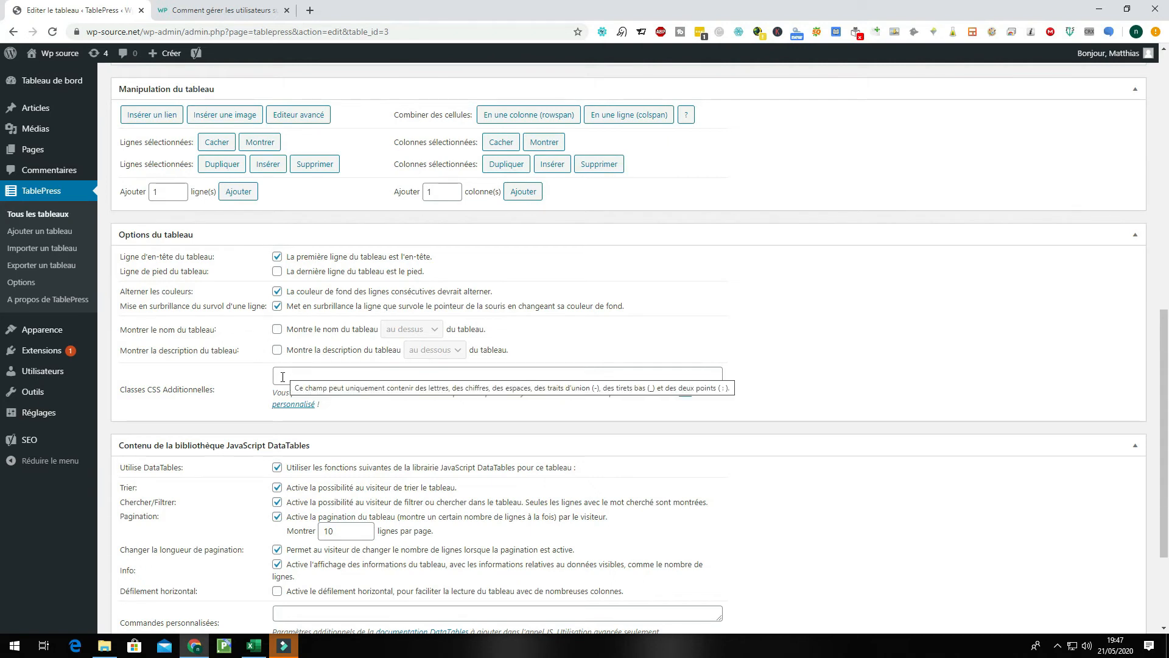
pyautogui.scroll(3, 250, 423)
pyautogui.scroll(-4, 268, 430)
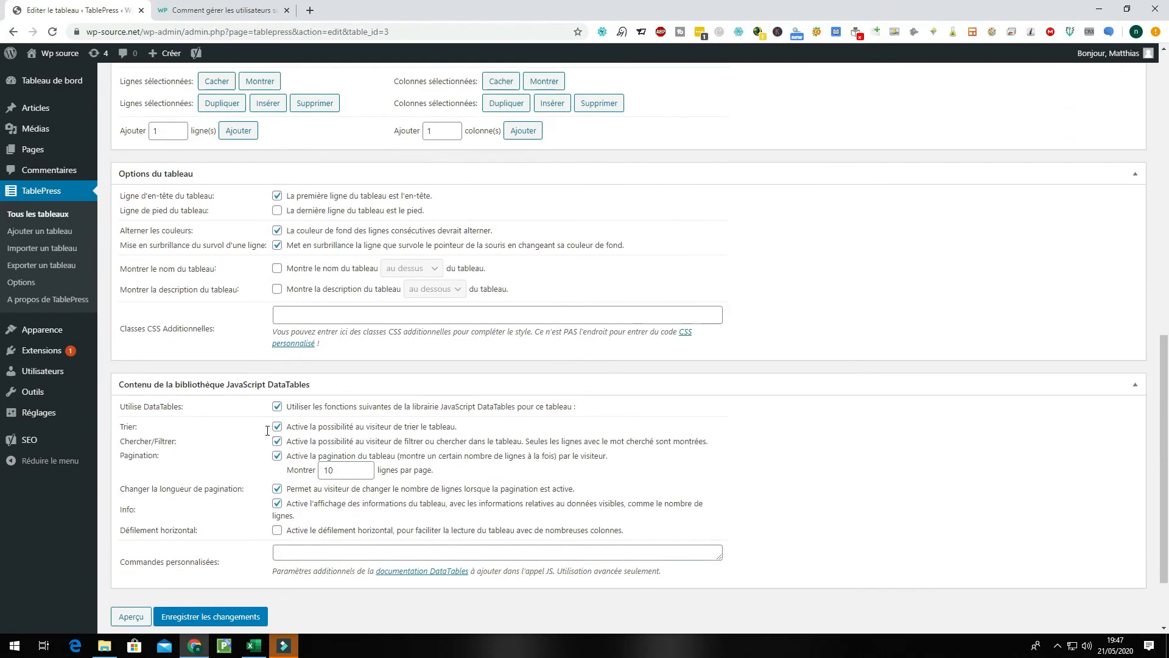
pyautogui.scroll(-3, 267, 431)
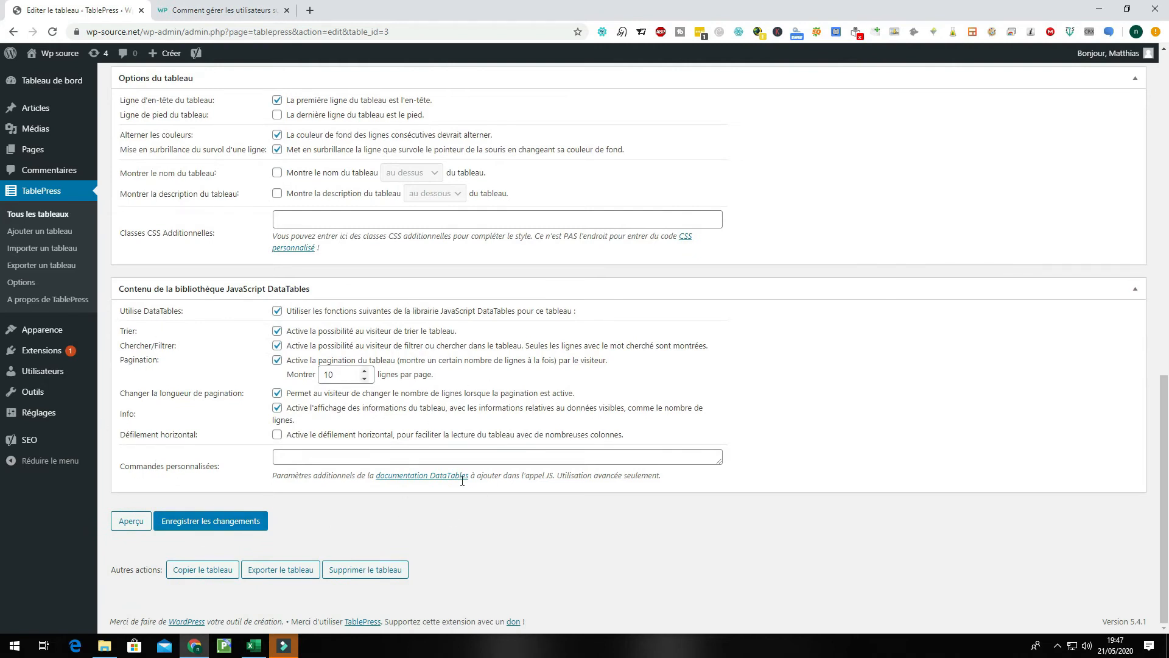
pyautogui.click(220, 11)
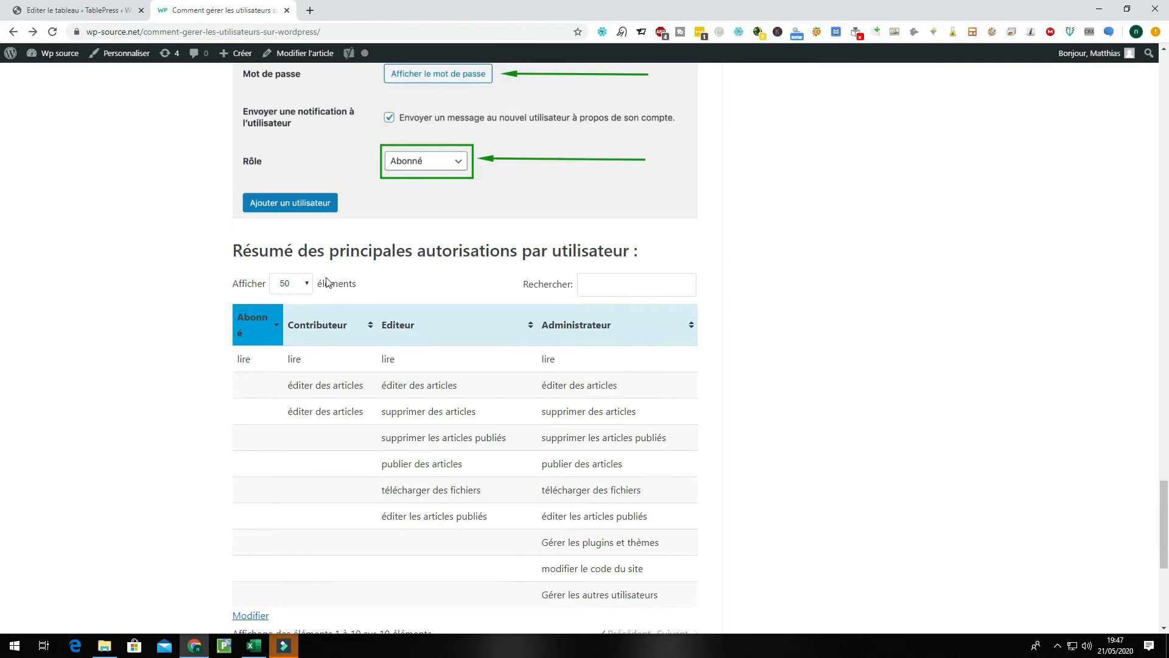
pyautogui.click(100, 10)
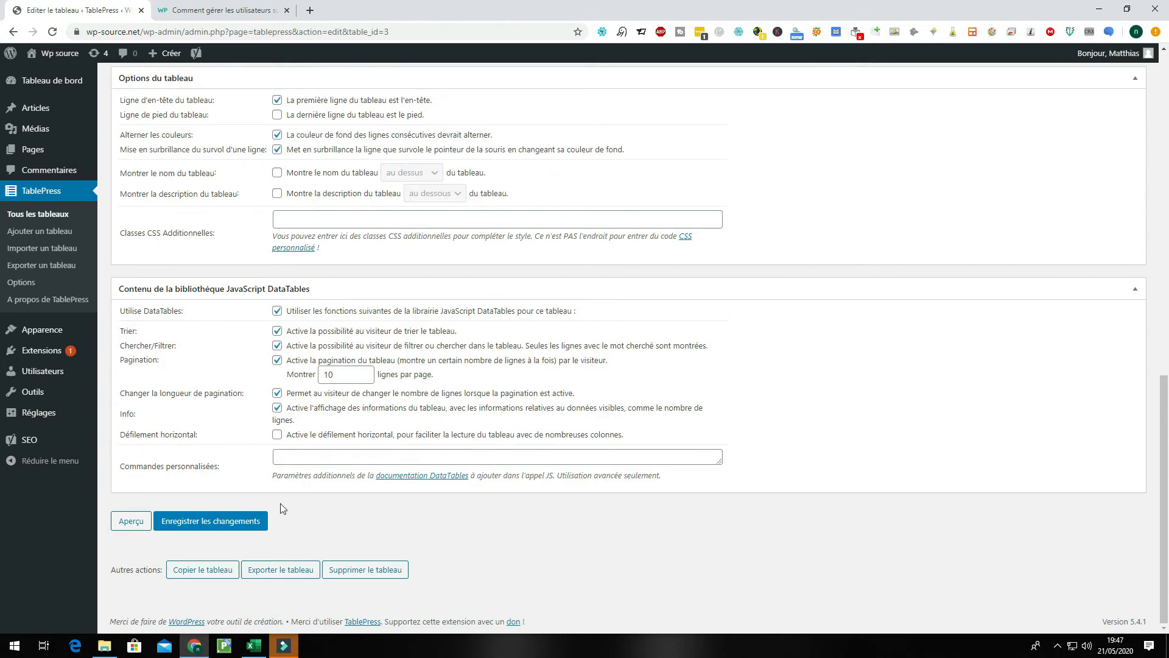
pyautogui.scroll(1, 282, 508)
pyautogui.scroll(-1, 276, 511)
pyautogui.scroll(11, 276, 510)
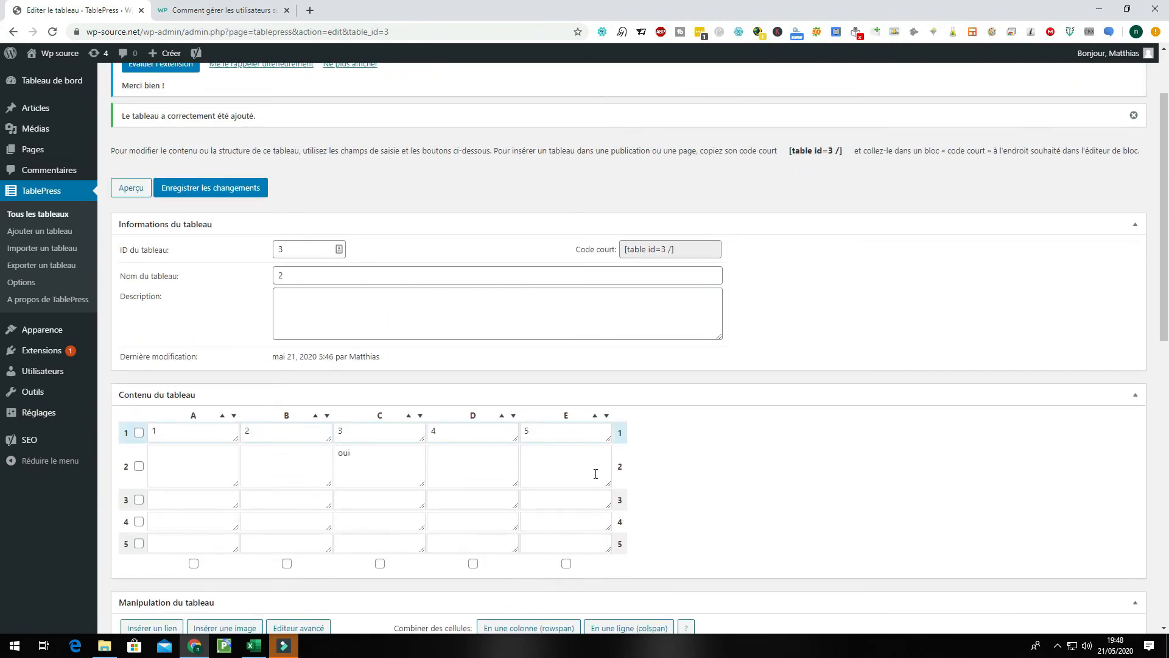
pyautogui.scroll(-2, 306, 425)
pyautogui.scroll(4, 327, 474)
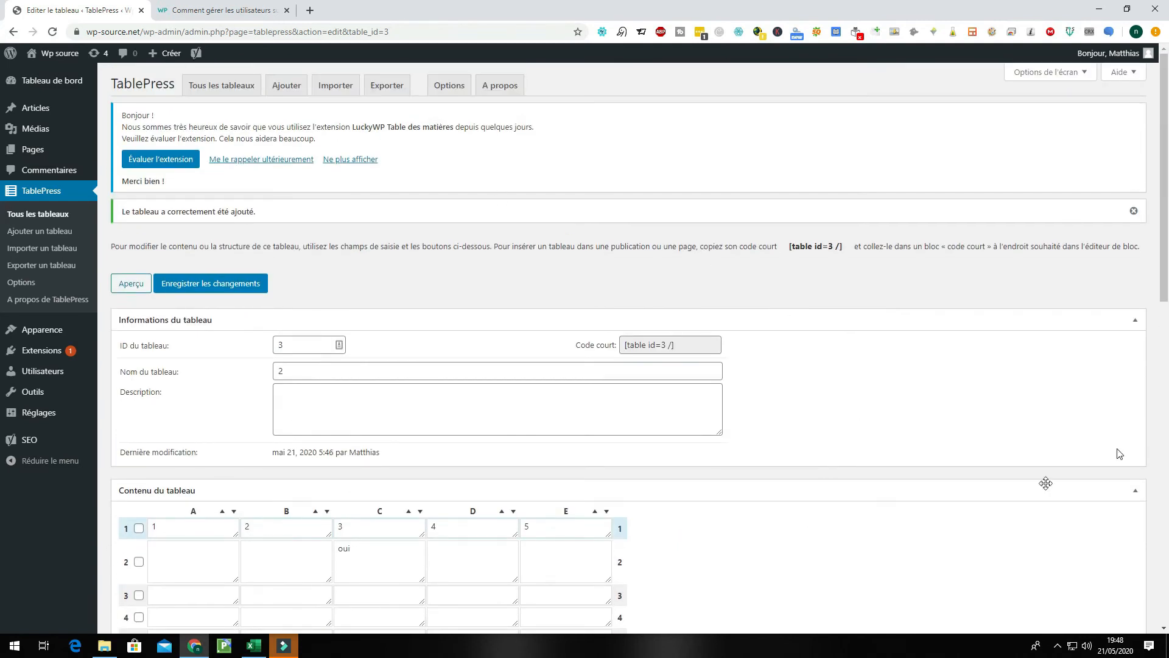
# Save the changes to the table and copy its shortcode [table id=3 /].
pyautogui.click(204, 295)
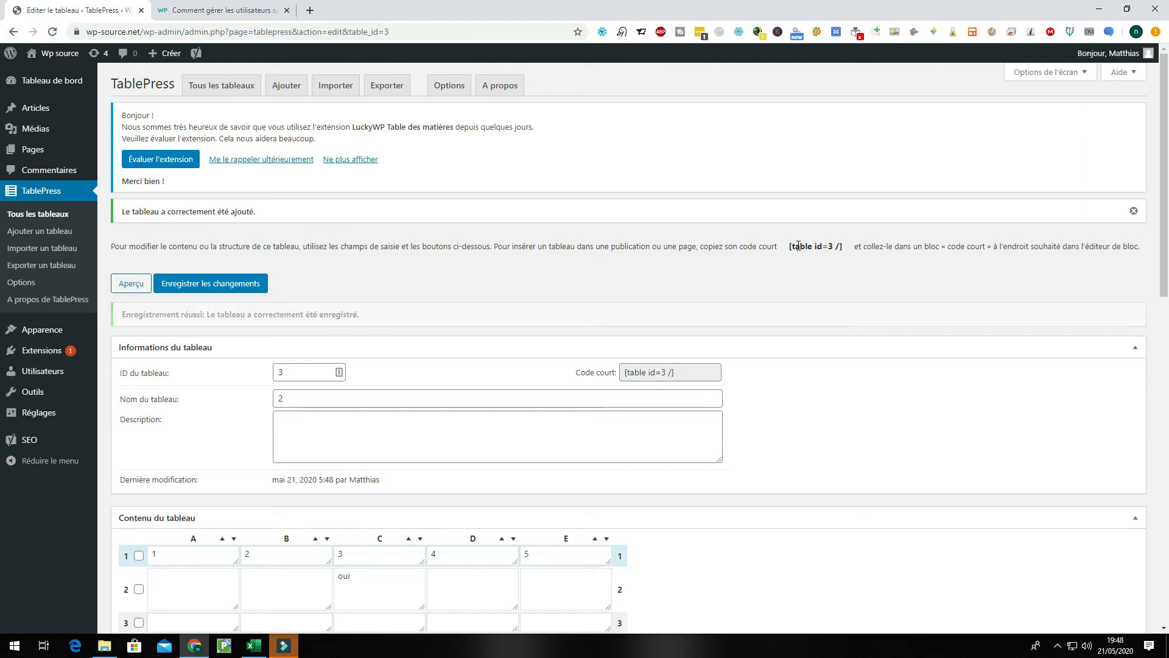
pyautogui.moveTo(797, 246); pyautogui.dragTo(844, 251)
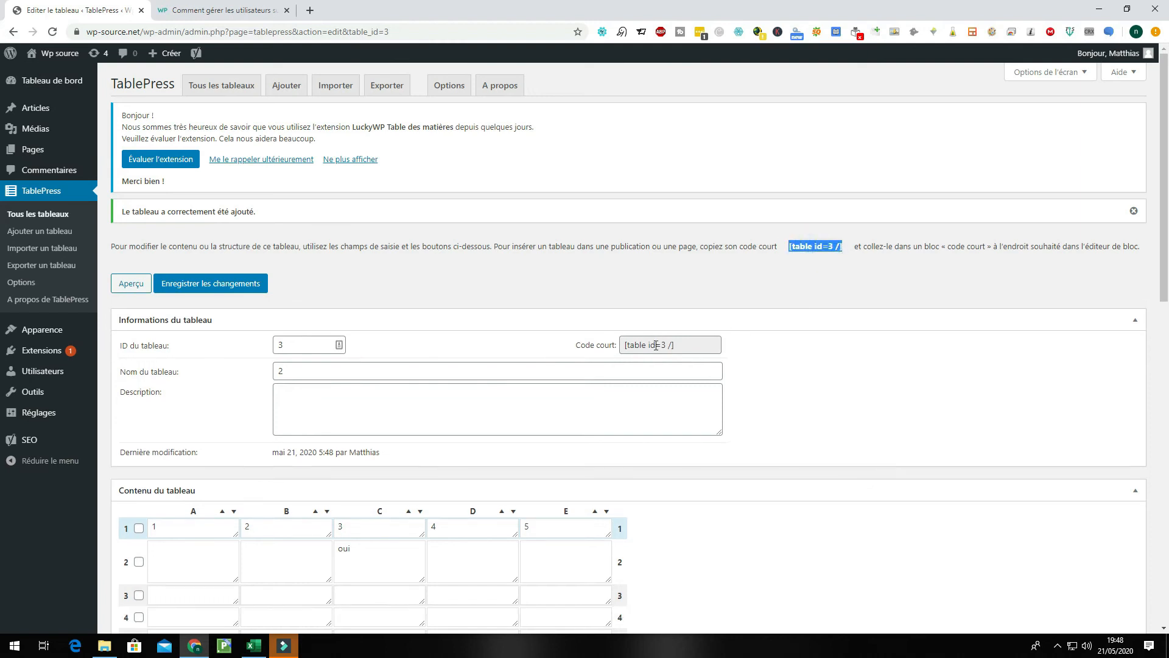
pyautogui.click(624, 346)
pyautogui.hotkey('ctrl', 'c')
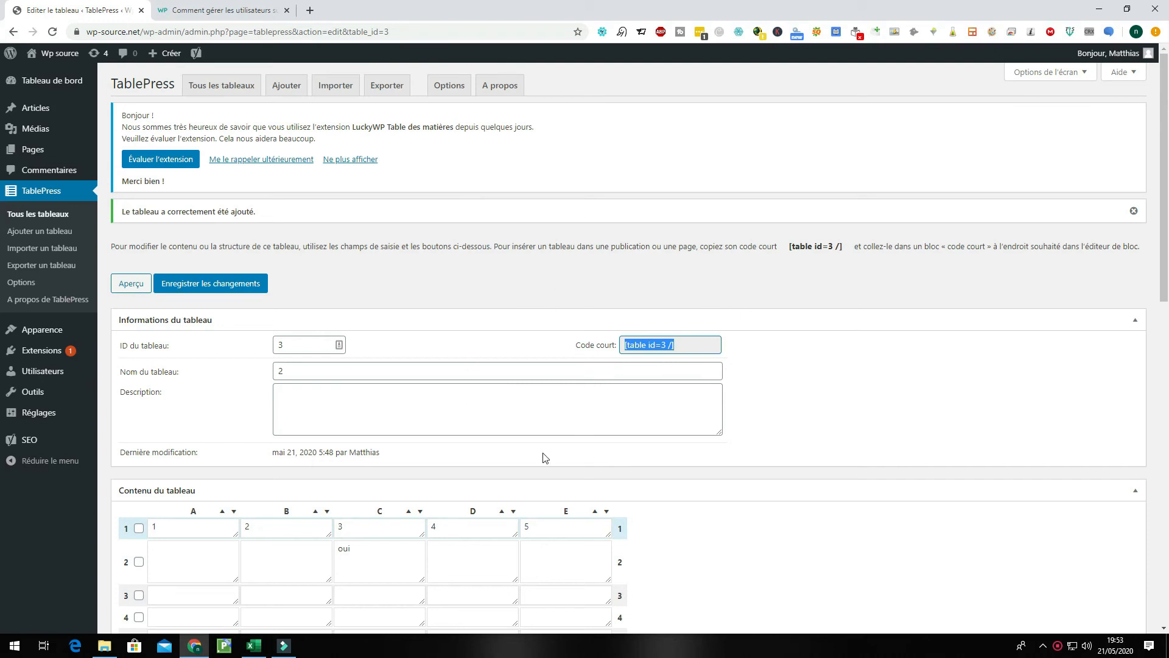
pyautogui.rightClick(647, 345)
pyautogui.click(751, 355)
# Open the published article on managing WordPress users for editing.
pyautogui.click(233, 7)
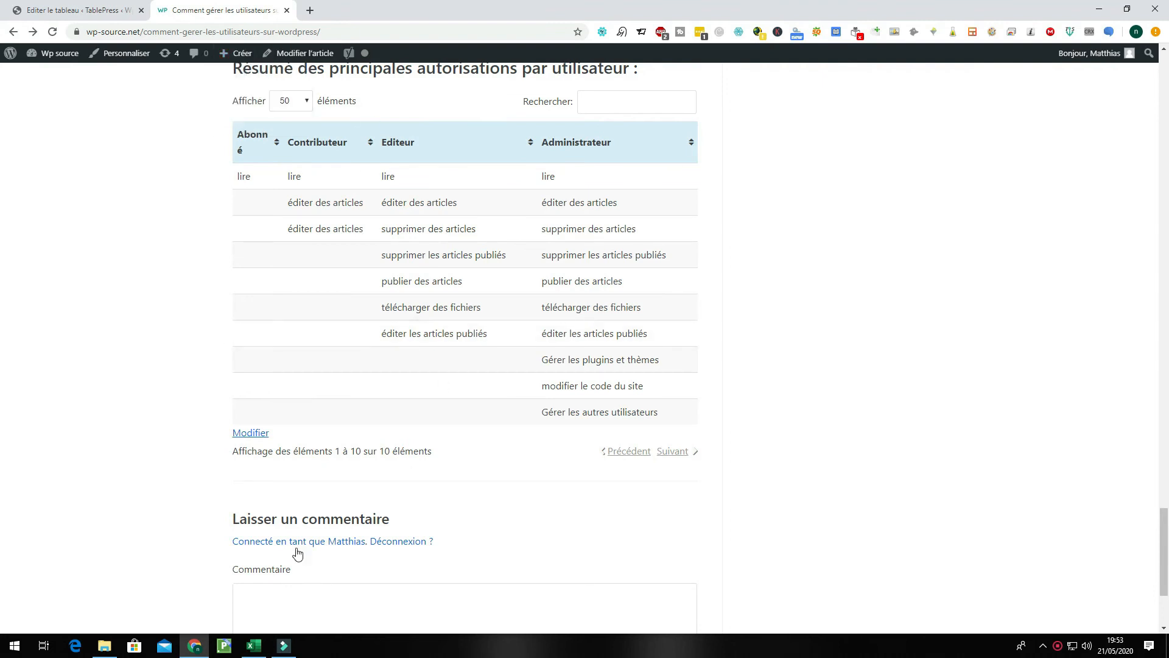
pyautogui.scroll(-1, 227, 478)
pyautogui.scroll(1, 224, 465)
pyautogui.click(304, 53)
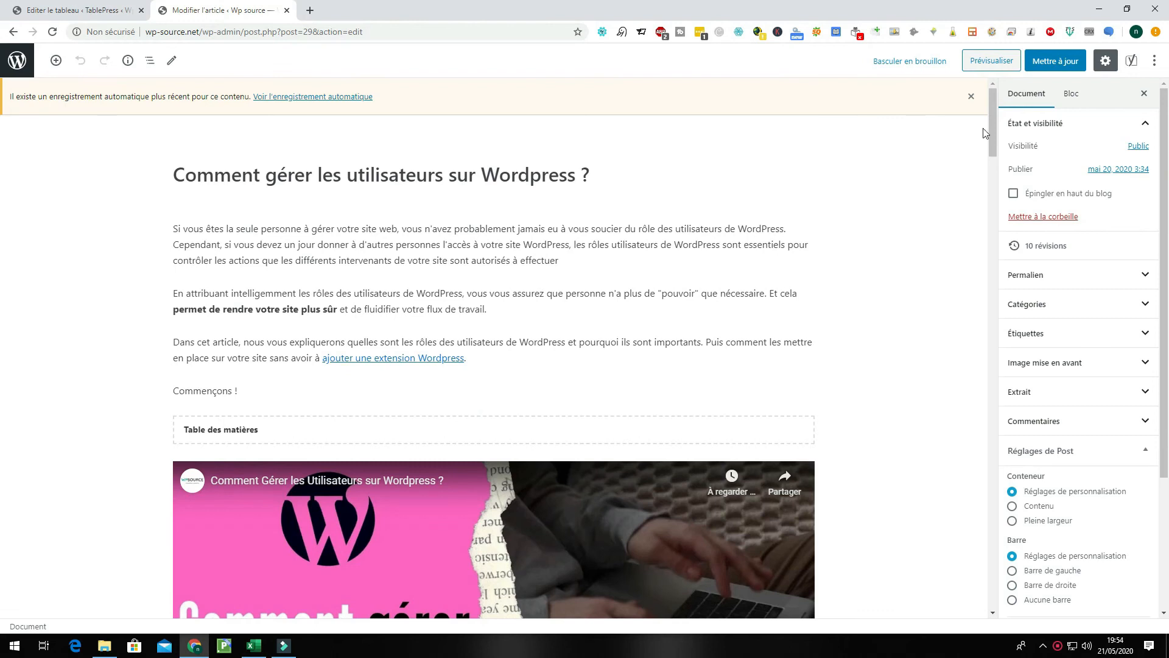
# Paste the shortcode [table id=3 /] into a new paragraph below [table id=1 /] at the end of the article.
pyautogui.moveTo(990, 127); pyautogui.dragTo(963, 503)
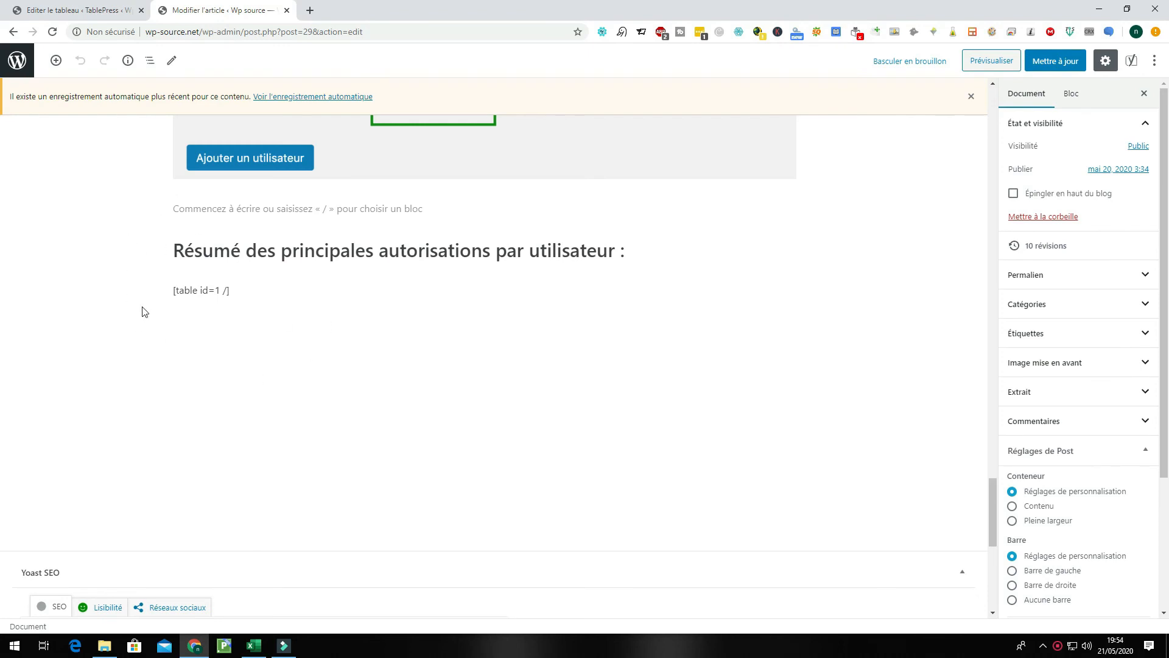
pyautogui.click(263, 290)
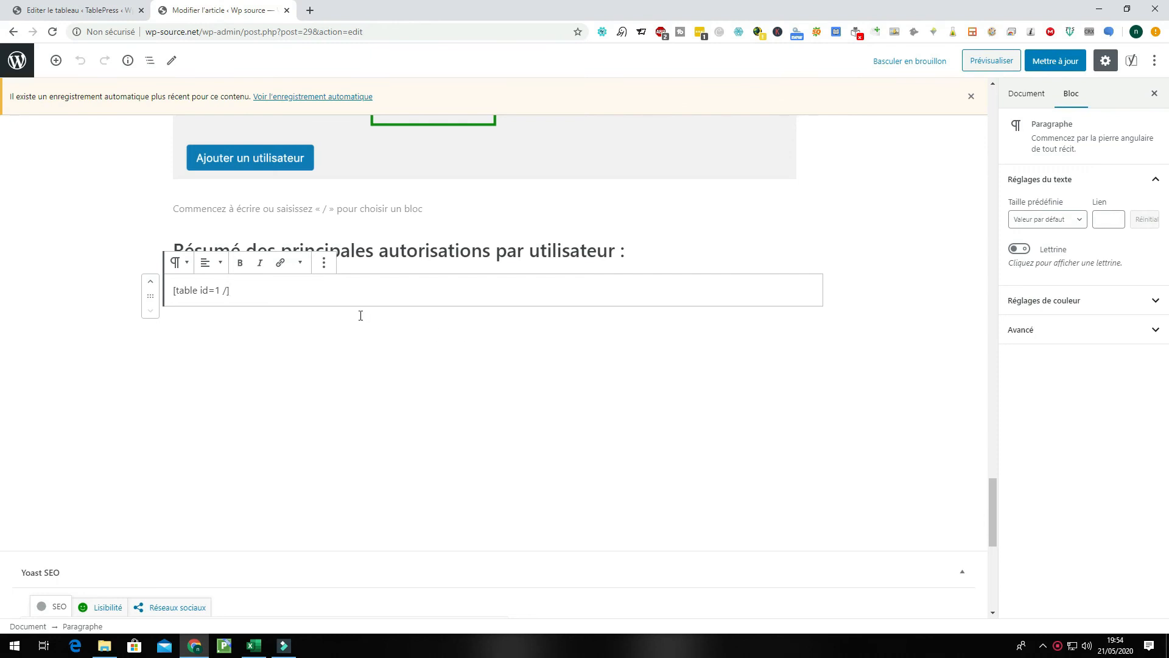
pyautogui.press('Return')
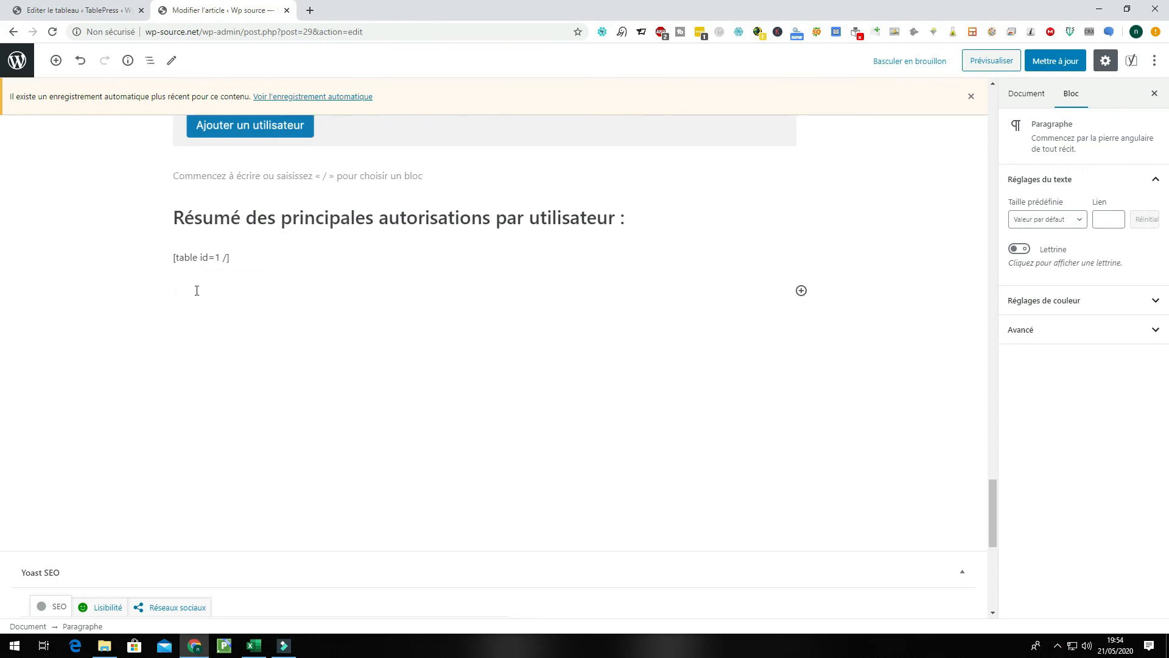
pyautogui.rightClick(196, 292)
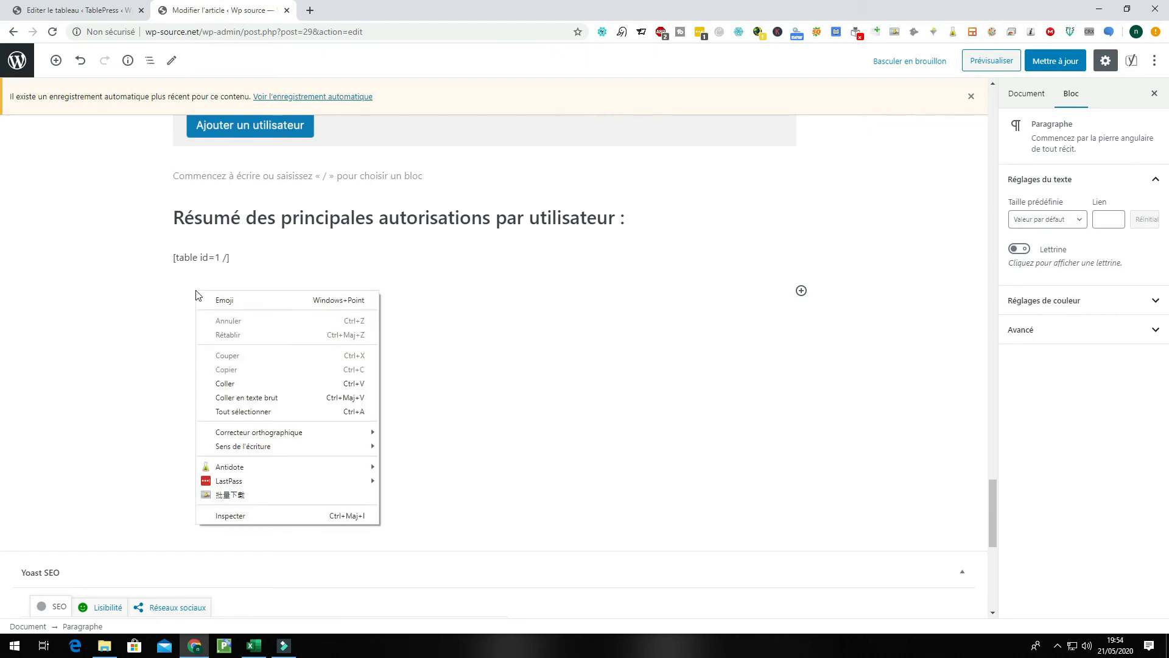
pyautogui.click(262, 379)
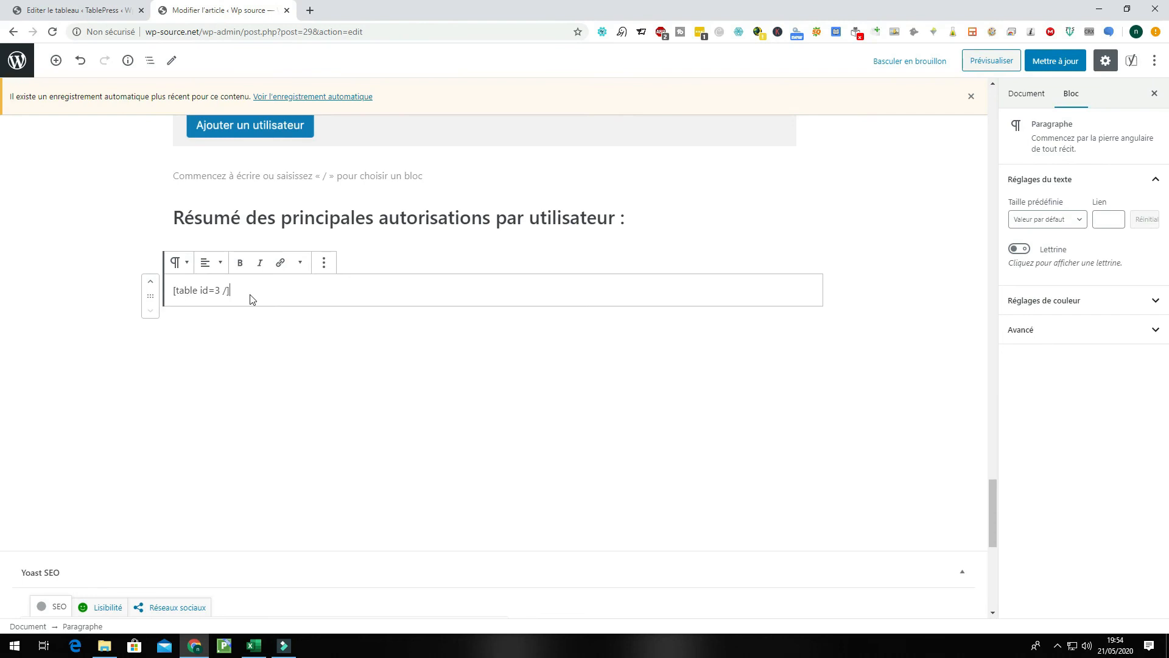
pyautogui.click(317, 341)
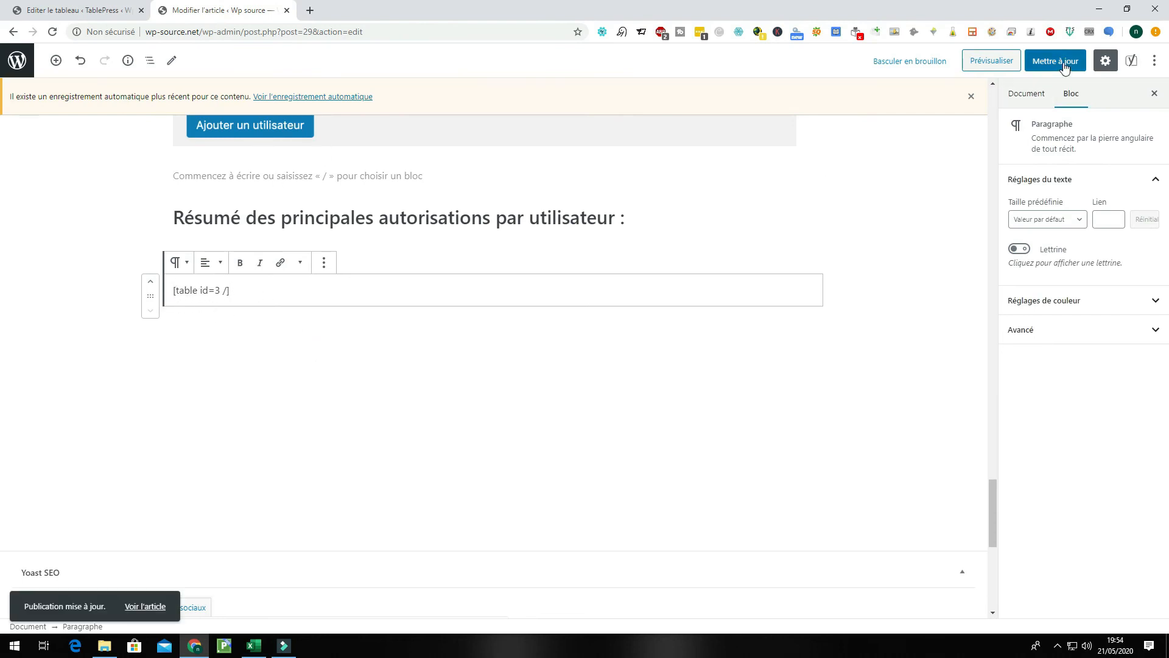
# Update the article and preview it, checking the new table below the user permissions table.
pyautogui.click(1063, 65)
pyautogui.click(981, 65)
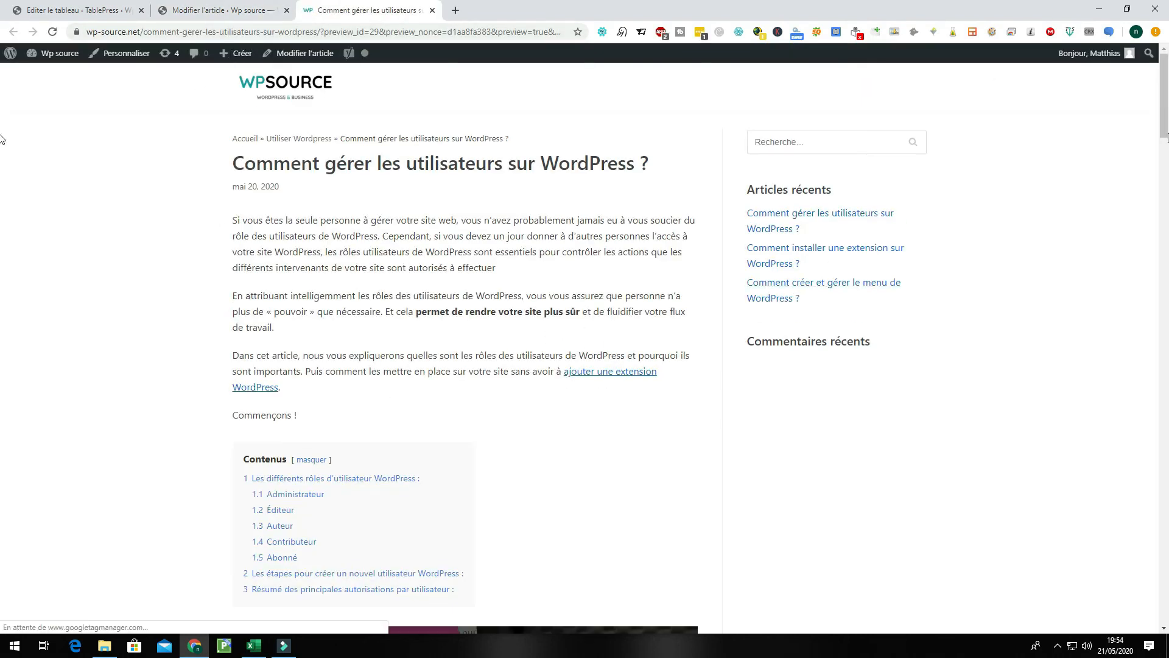
pyautogui.moveTo(1164, 126); pyautogui.dragTo(1165, 544)
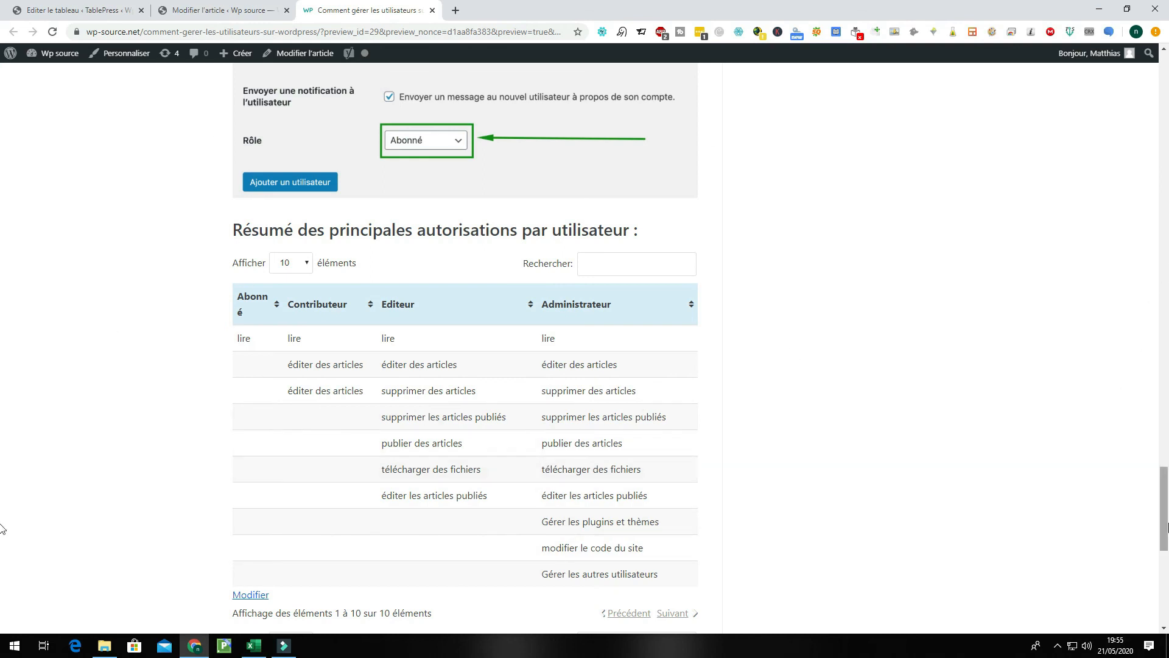
pyautogui.scroll(-7, 1164, 503)
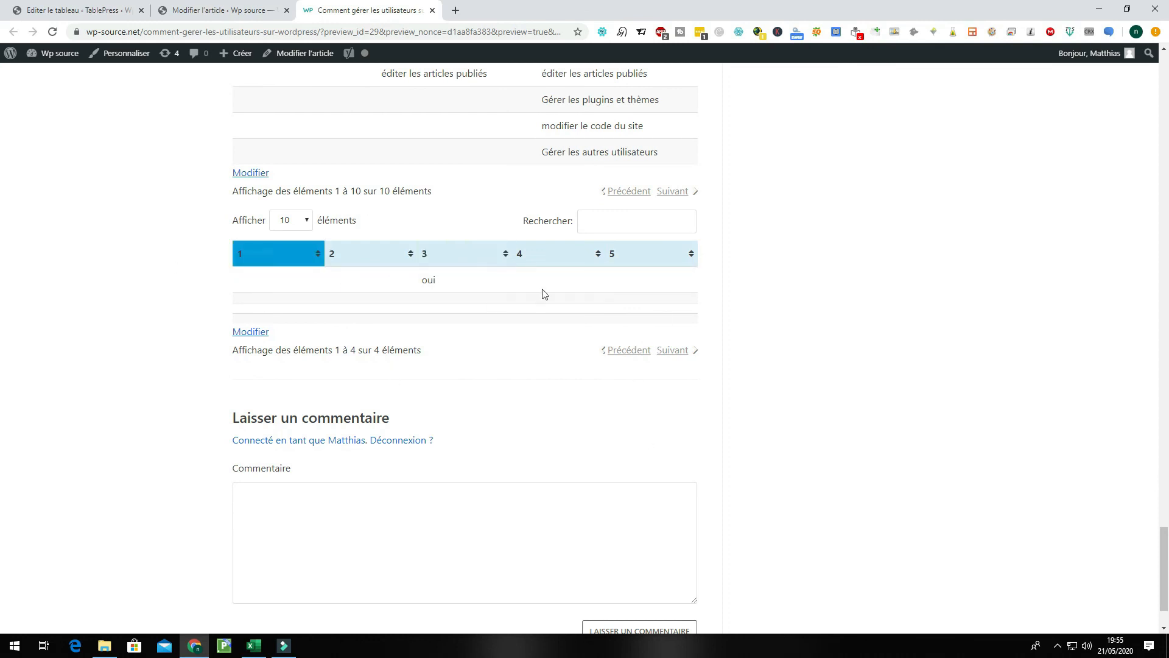
pyautogui.scroll(1, 754, 386)
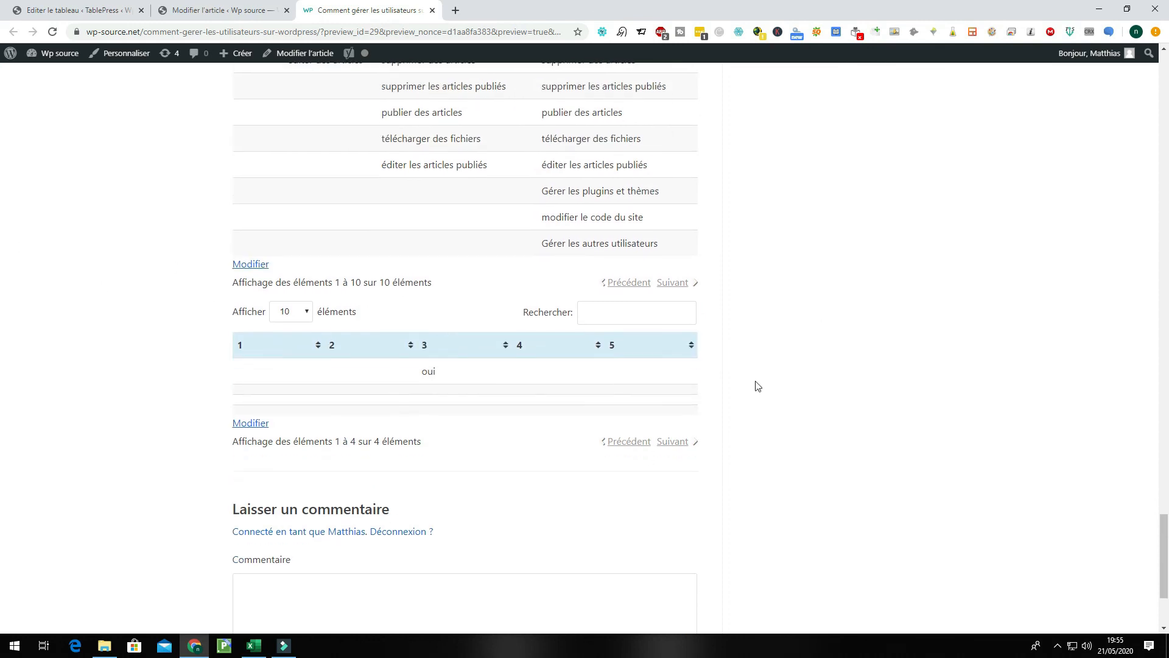
pyautogui.scroll(-3, 754, 386)
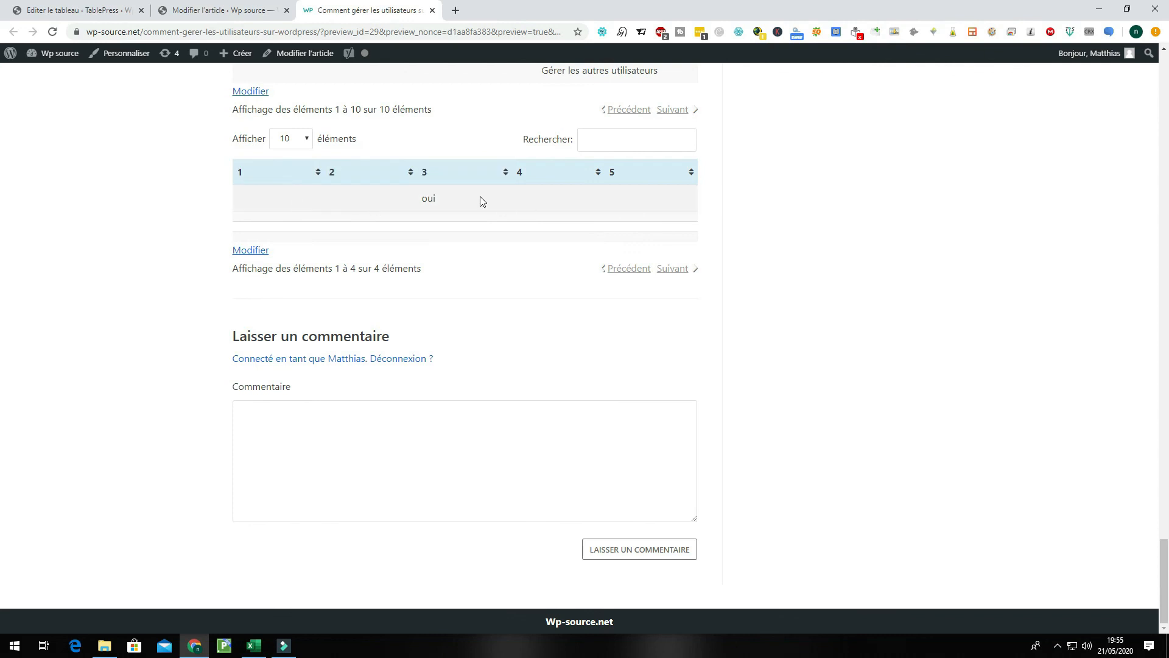
# Test sorting the previewed table by column 3 and examine its rows and layout.
pyautogui.click(478, 174)
pyautogui.click(474, 180)
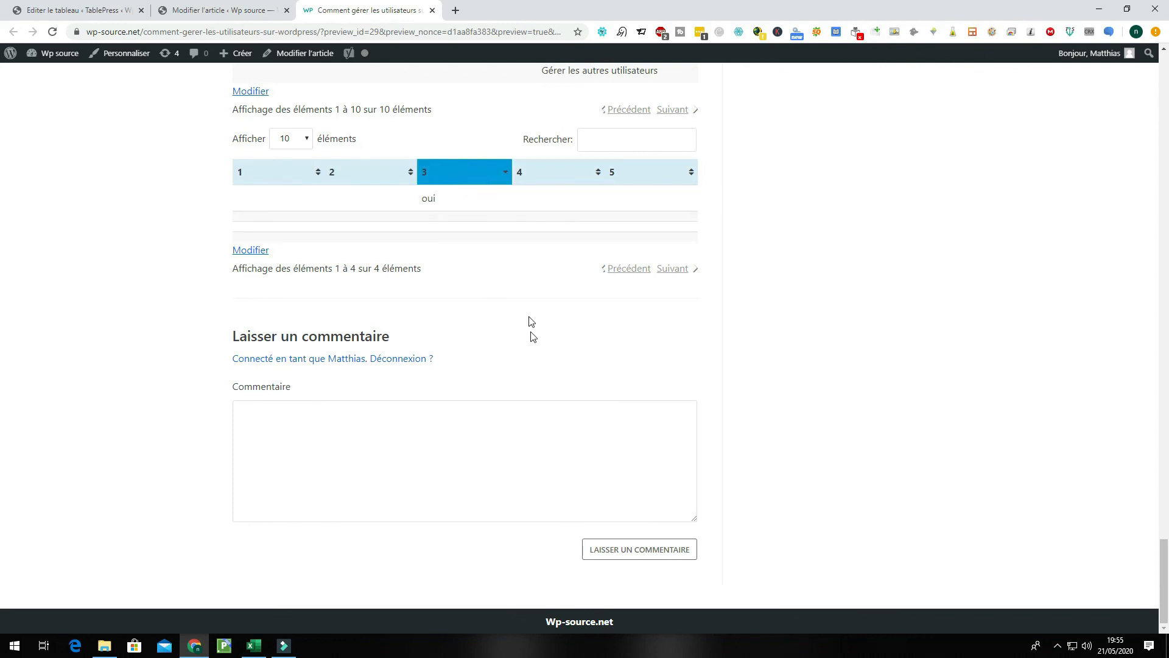
pyautogui.moveTo(213, 254); pyautogui.dragTo(449, 269)
pyautogui.click(449, 269)
pyautogui.click(707, 273)
pyautogui.moveTo(377, 186); pyautogui.dragTo(722, 245)
pyautogui.click(220, 139)
pyautogui.click(723, 244)
pyautogui.scroll(3, 709, 256)
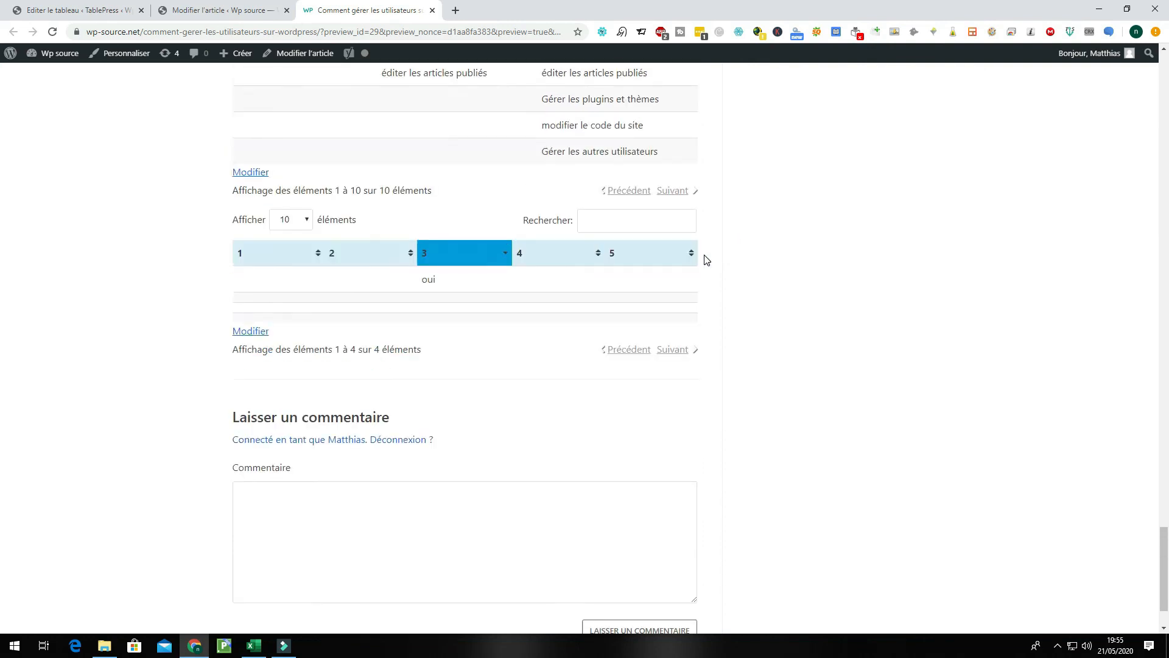